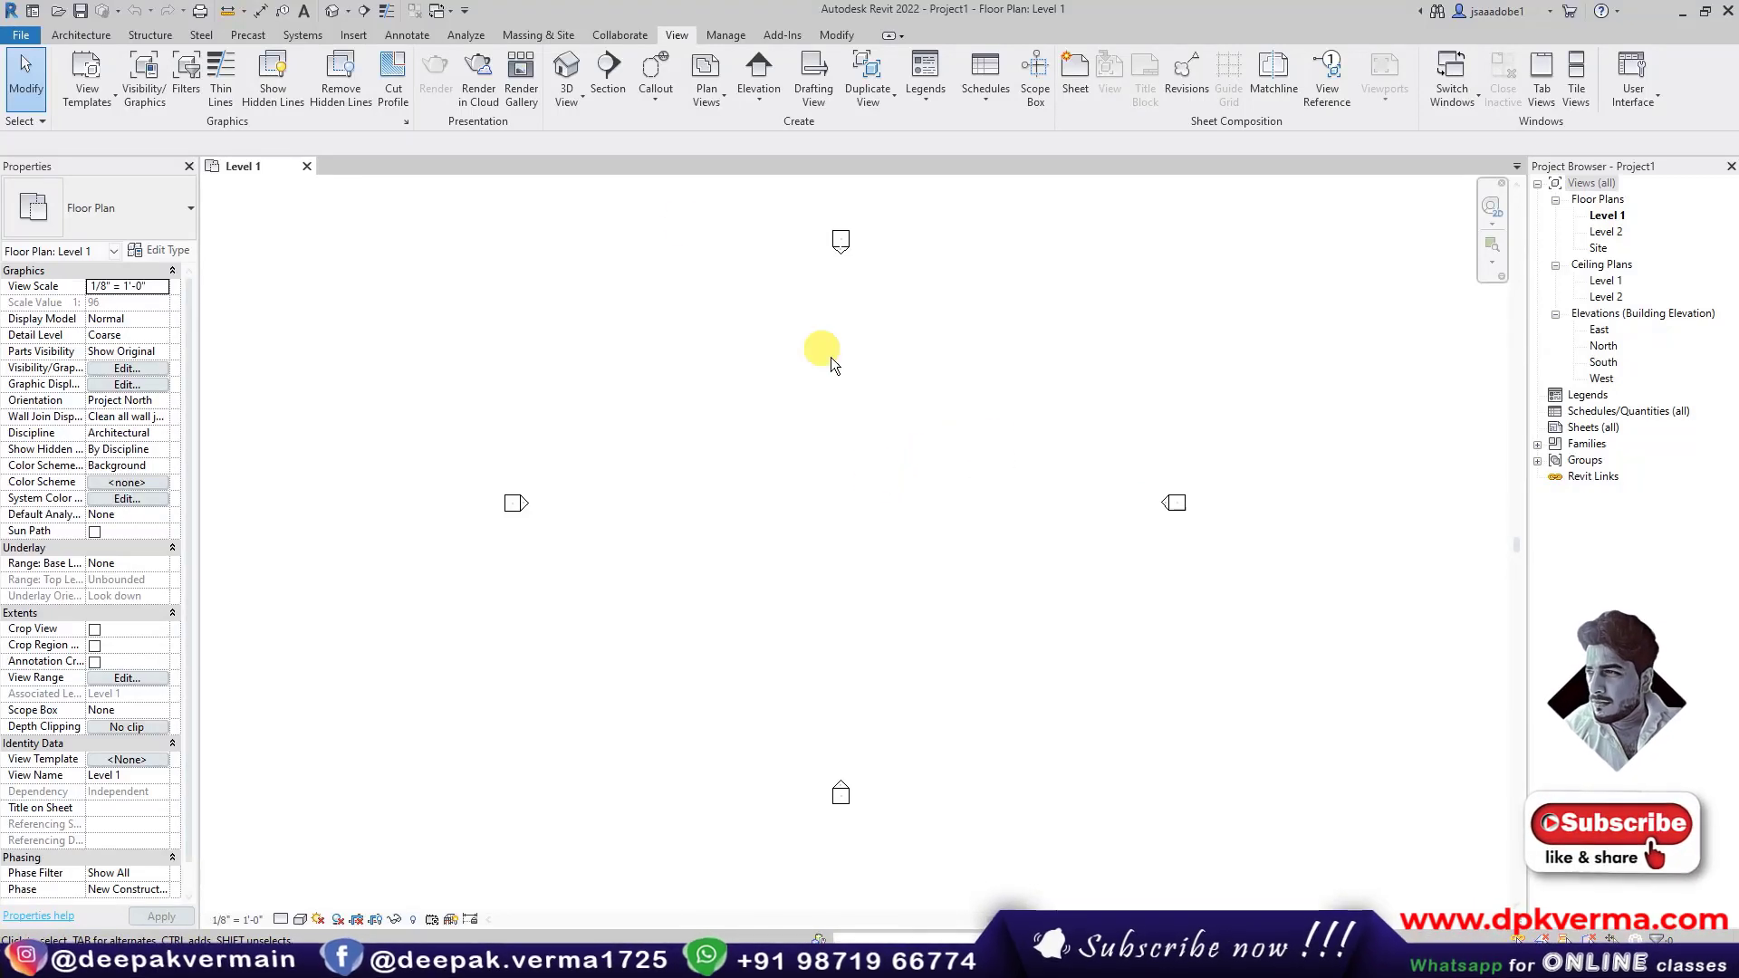
Switch the ribbon to the Architecture tab while viewing the Level 1 floor plan.
{"action": "left_click", "coordinate": [81, 34]}
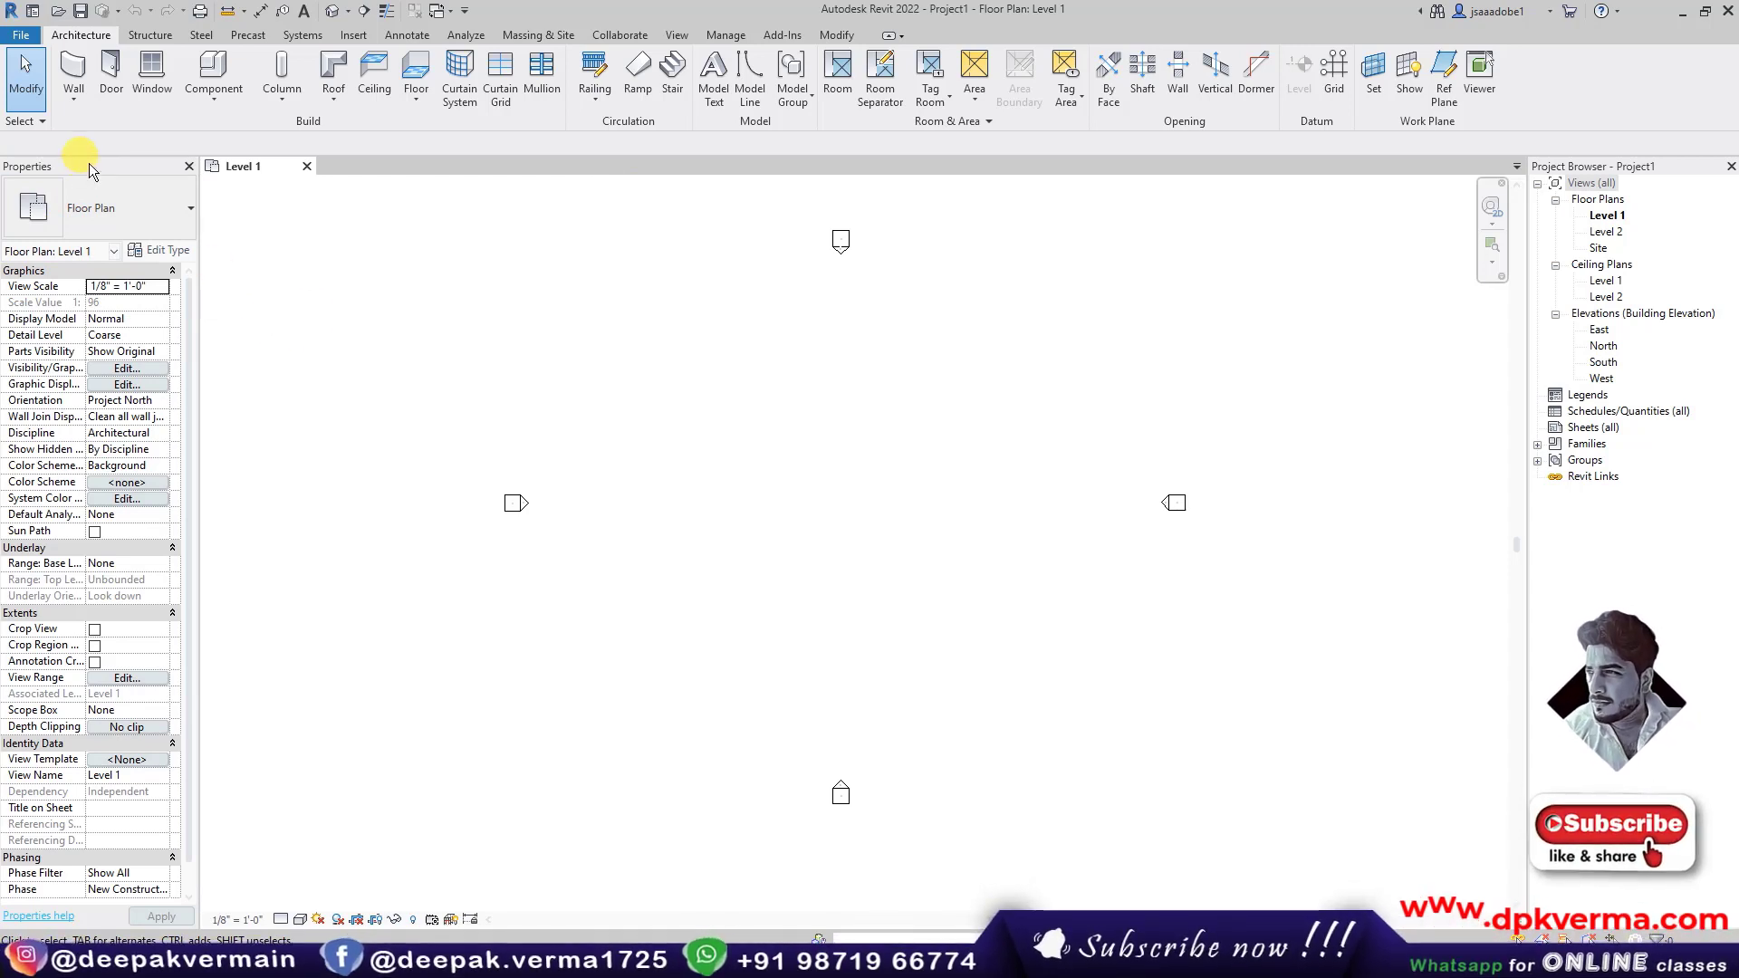
{"action": "left_click", "coordinate": [190, 167]}
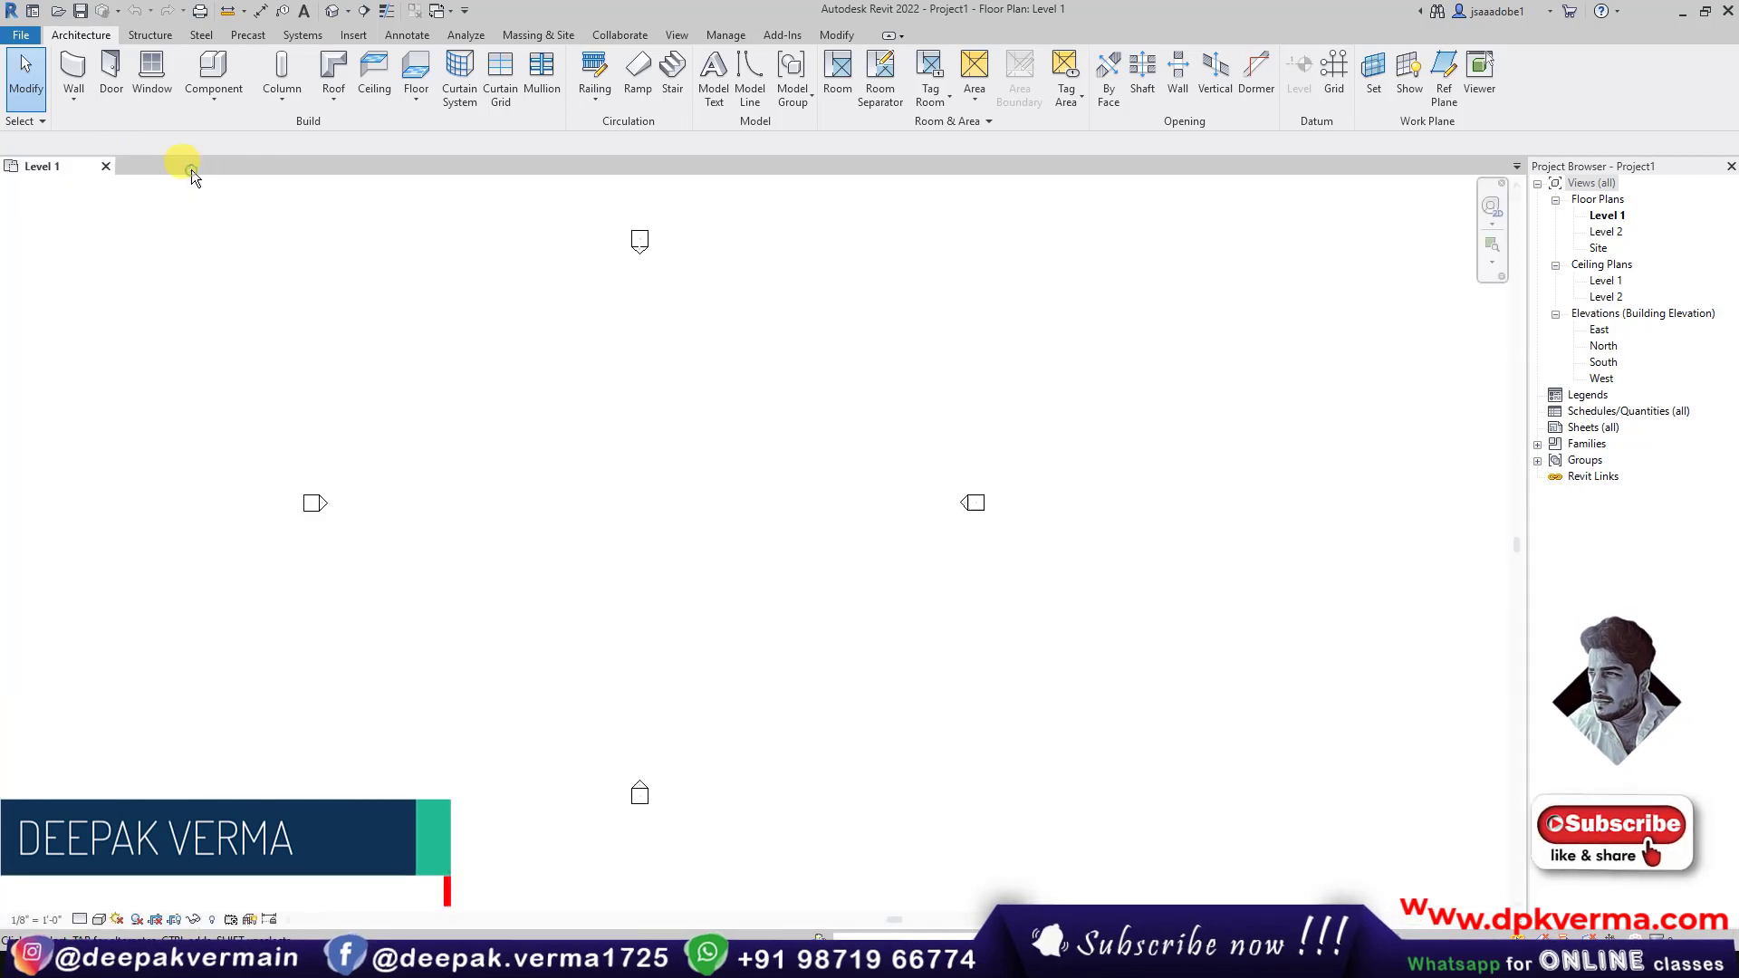
{"action": "left_click", "coordinate": [1731, 167]}
{"action": "middle_click_drag", "start_coordinate": [366, 410], "coordinate": [525, 426]}
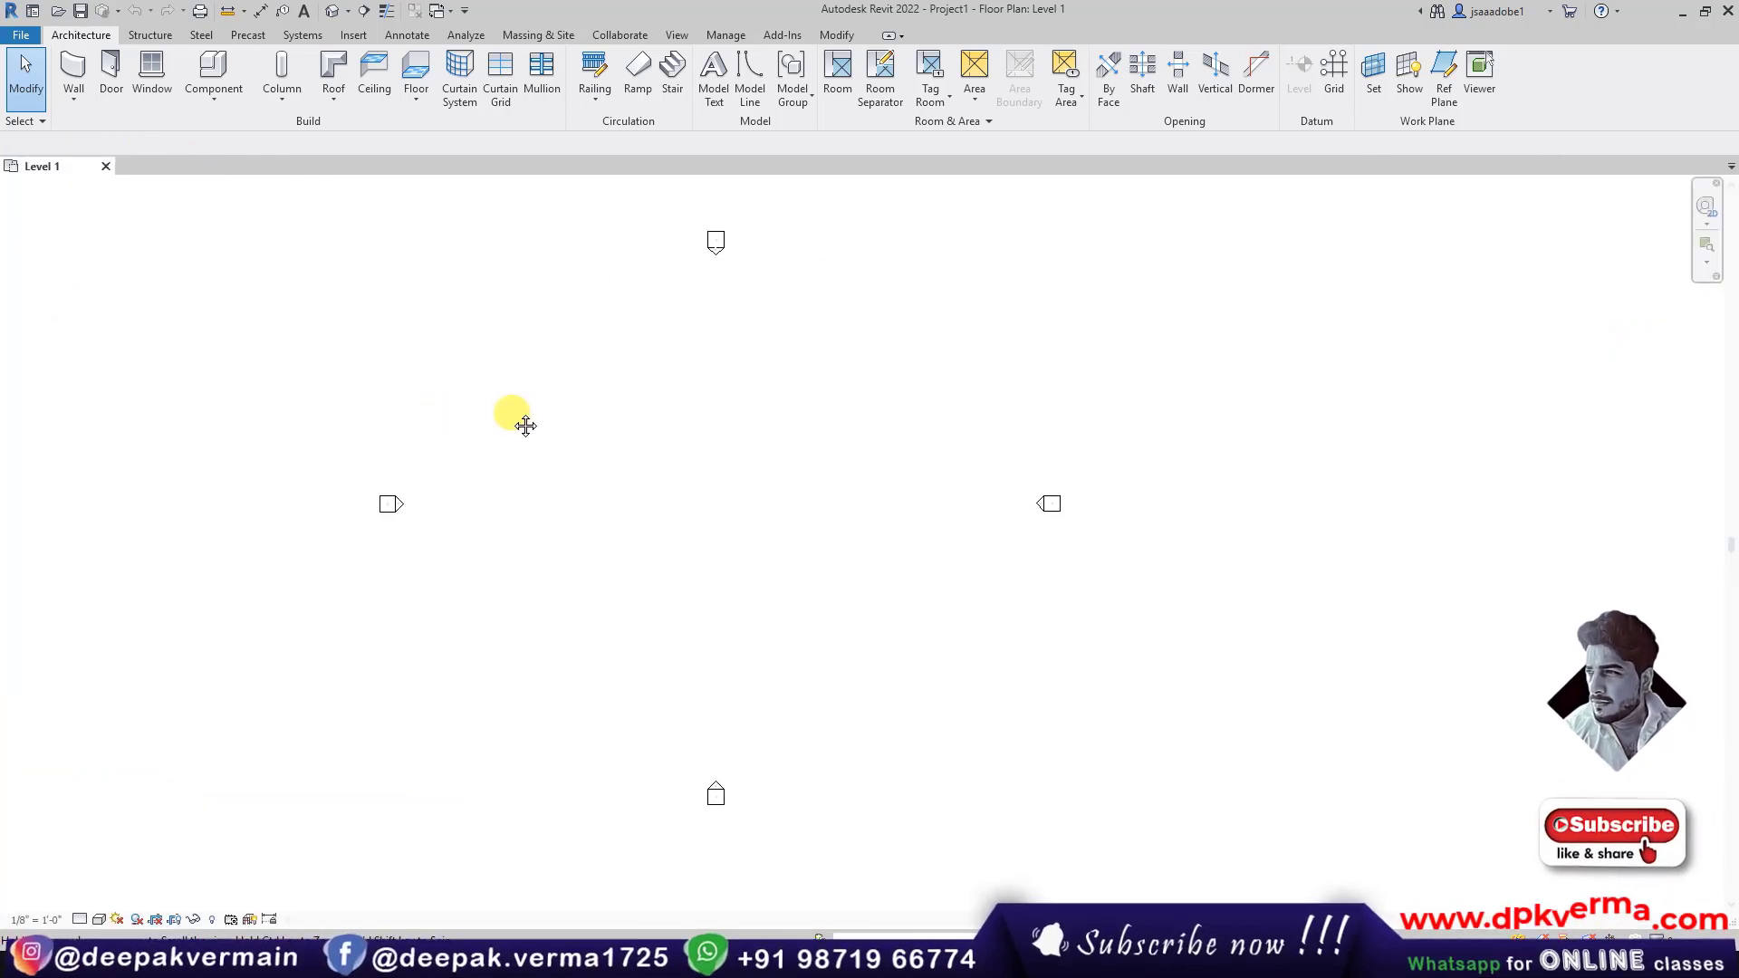
{"action": "middle_click_drag", "start_coordinate": [672, 489], "coordinate": [719, 480]}
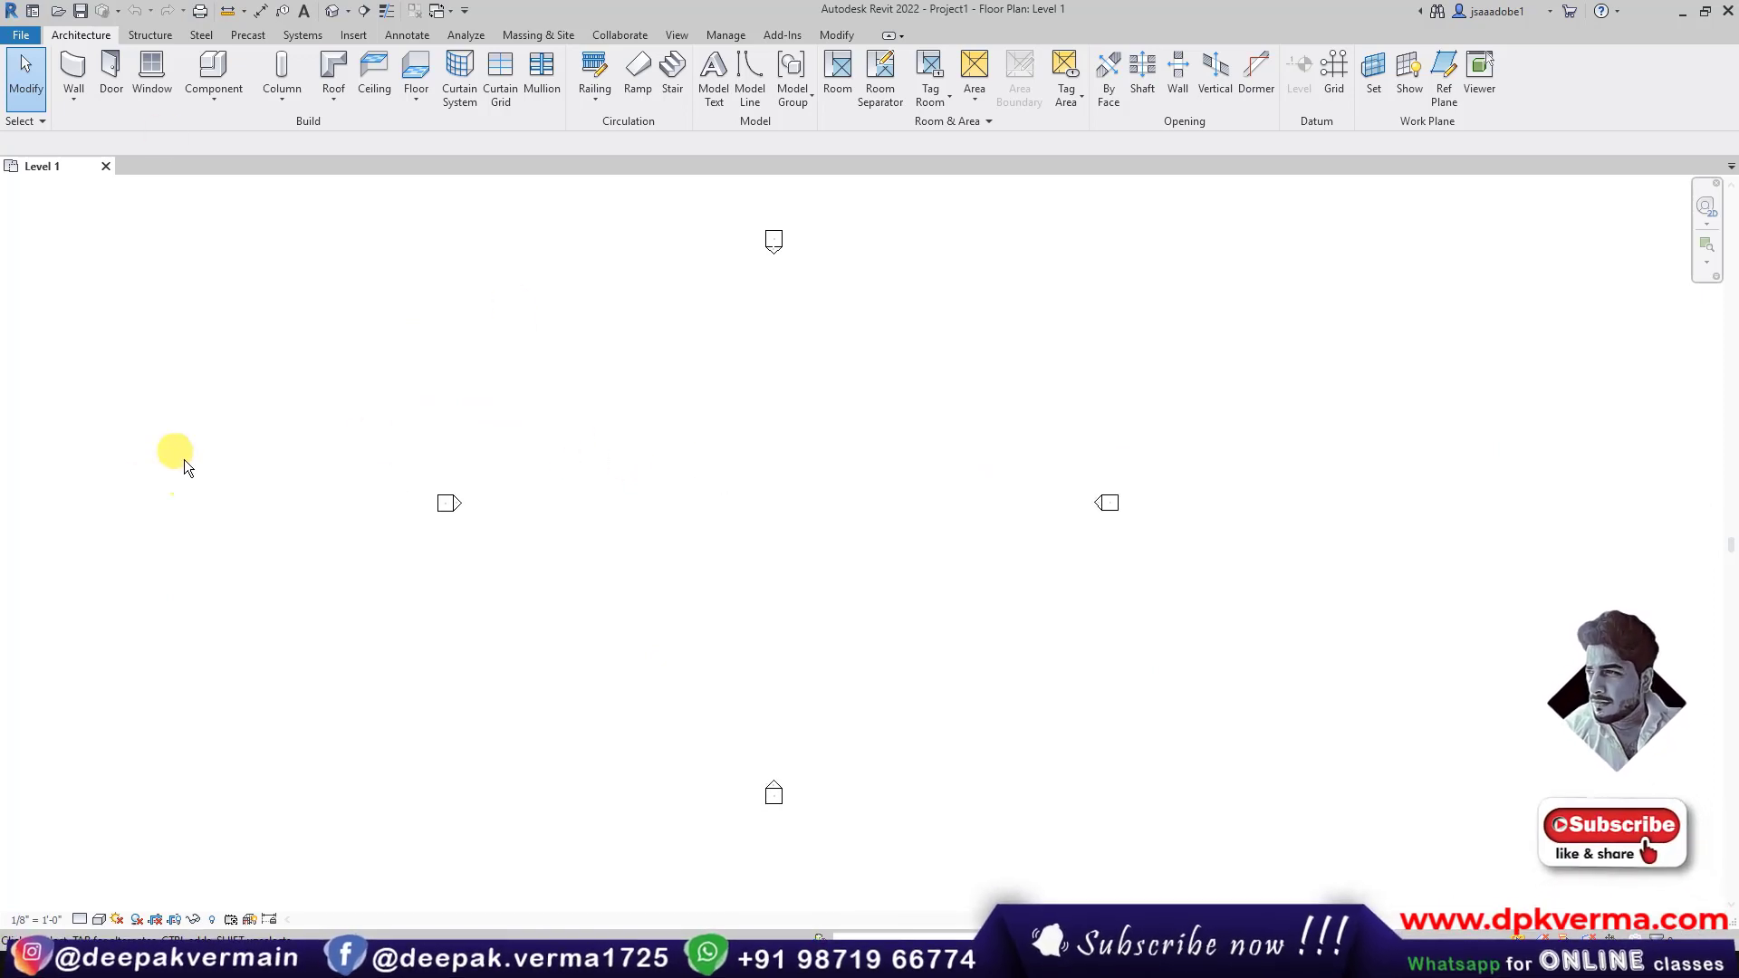
{"action": "right_click", "coordinate": [672, 341]}
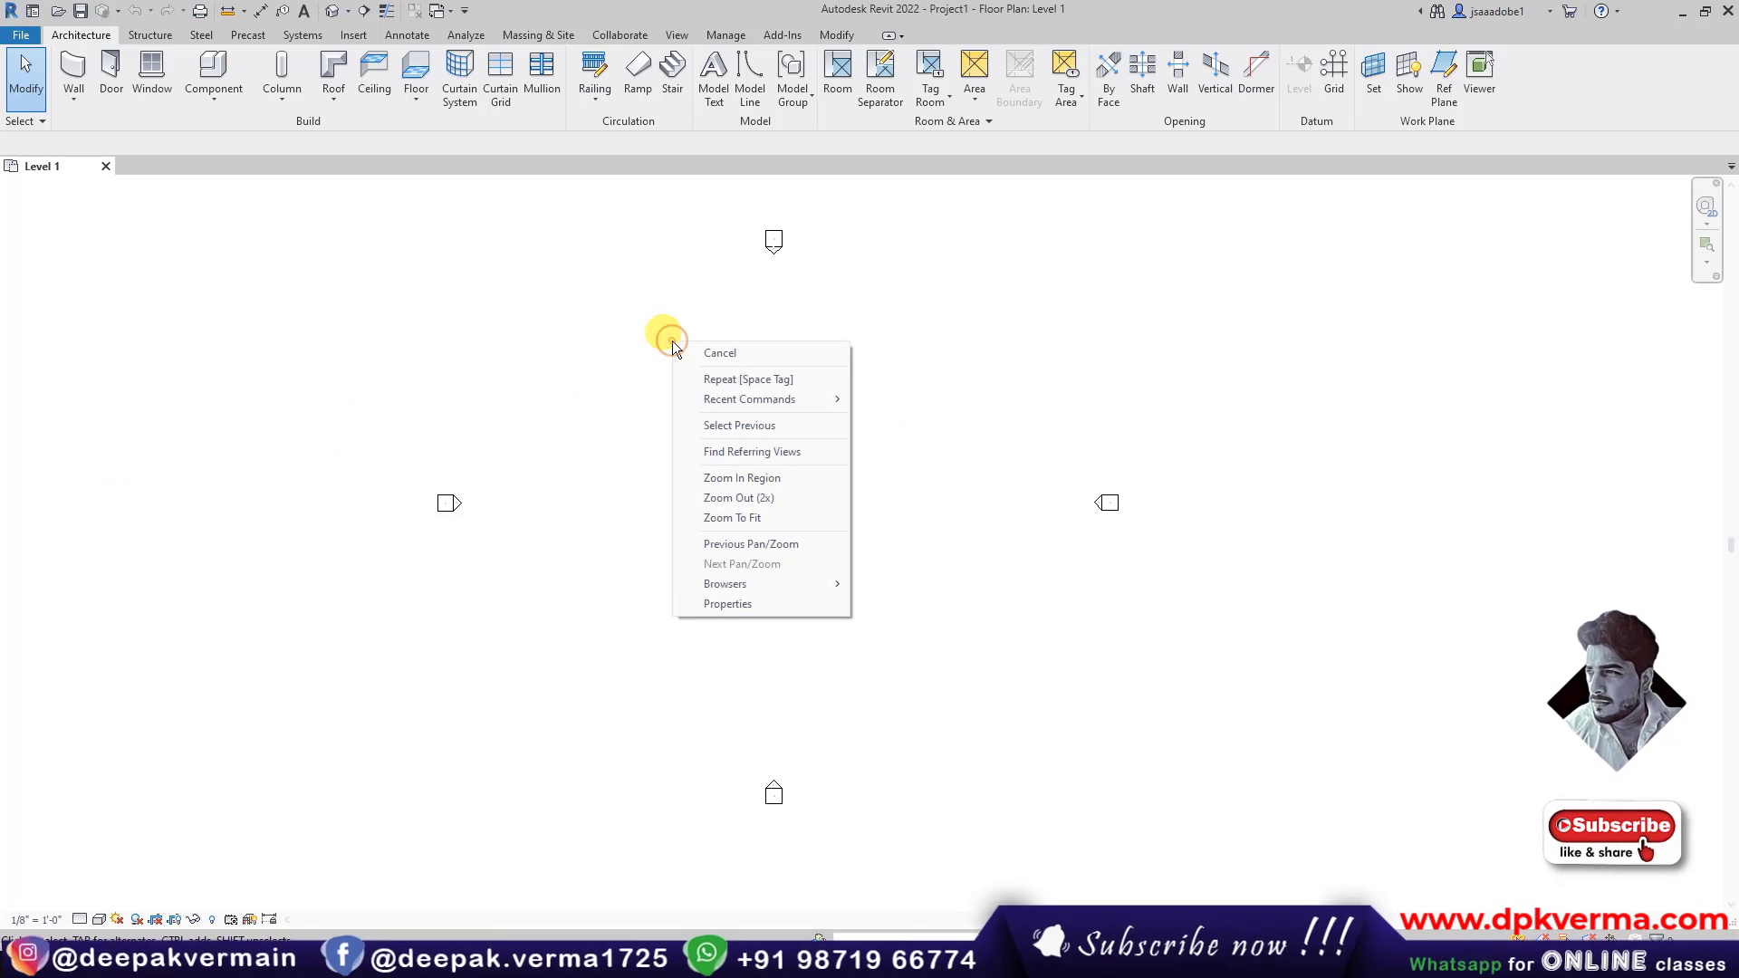
{"action": "left_click", "coordinate": [738, 610]}
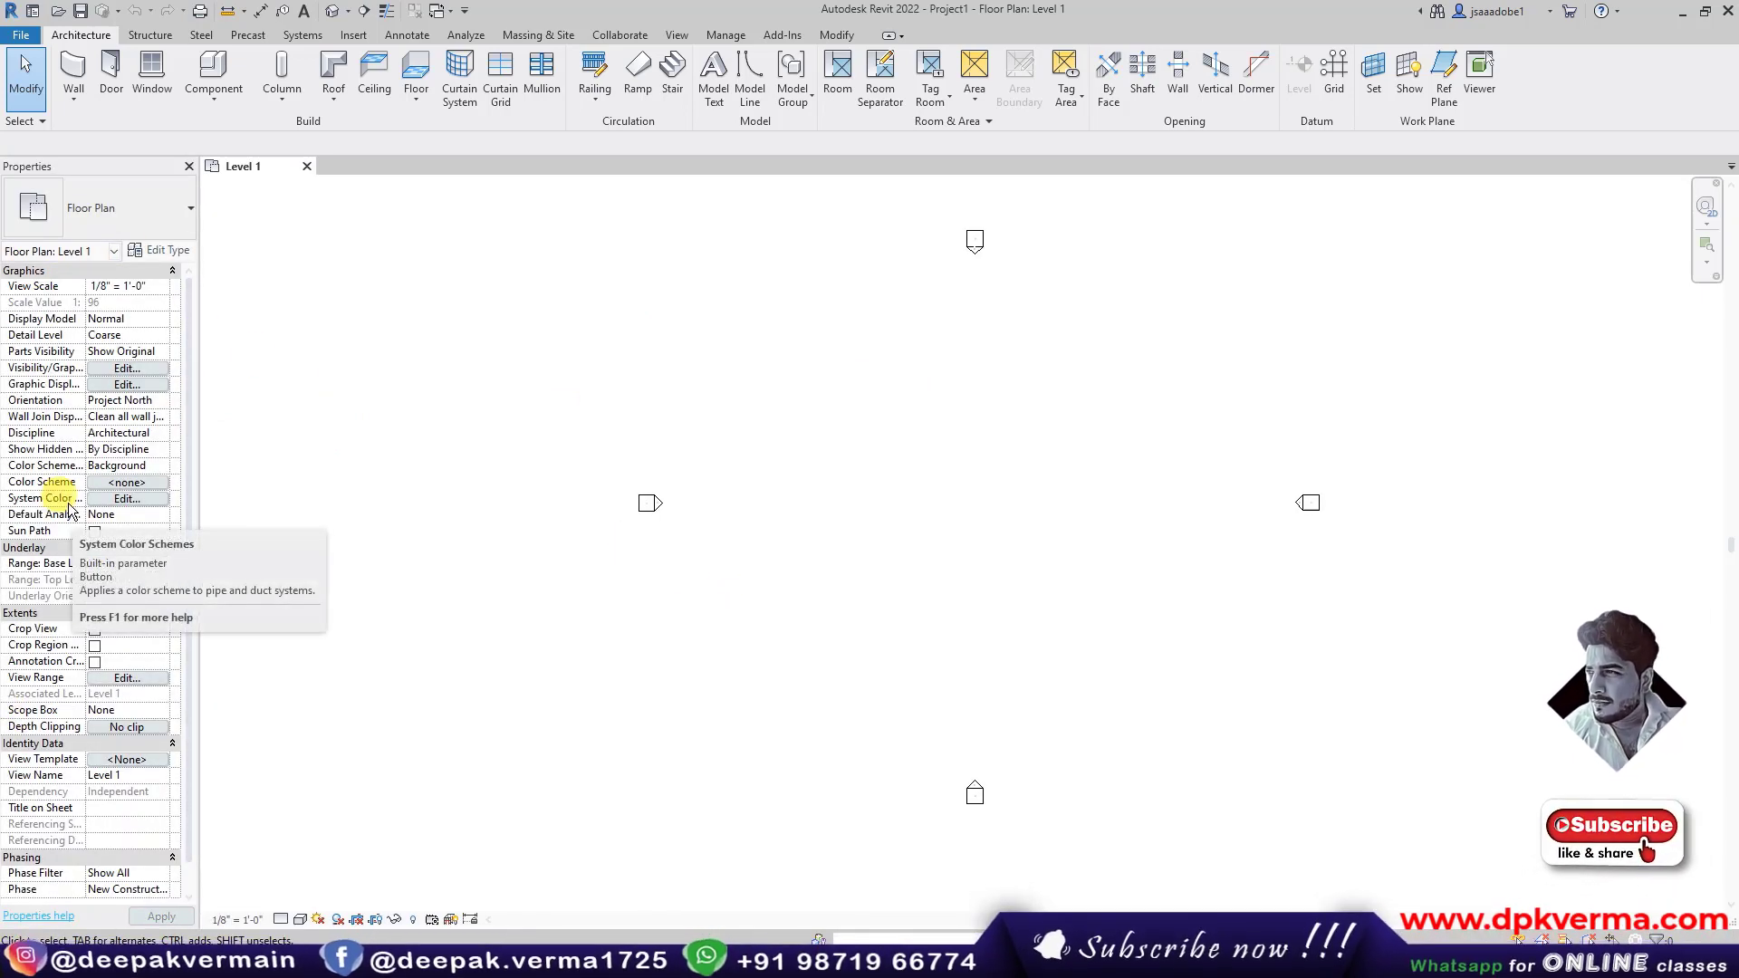
{"action": "right_click", "coordinate": [823, 373]}
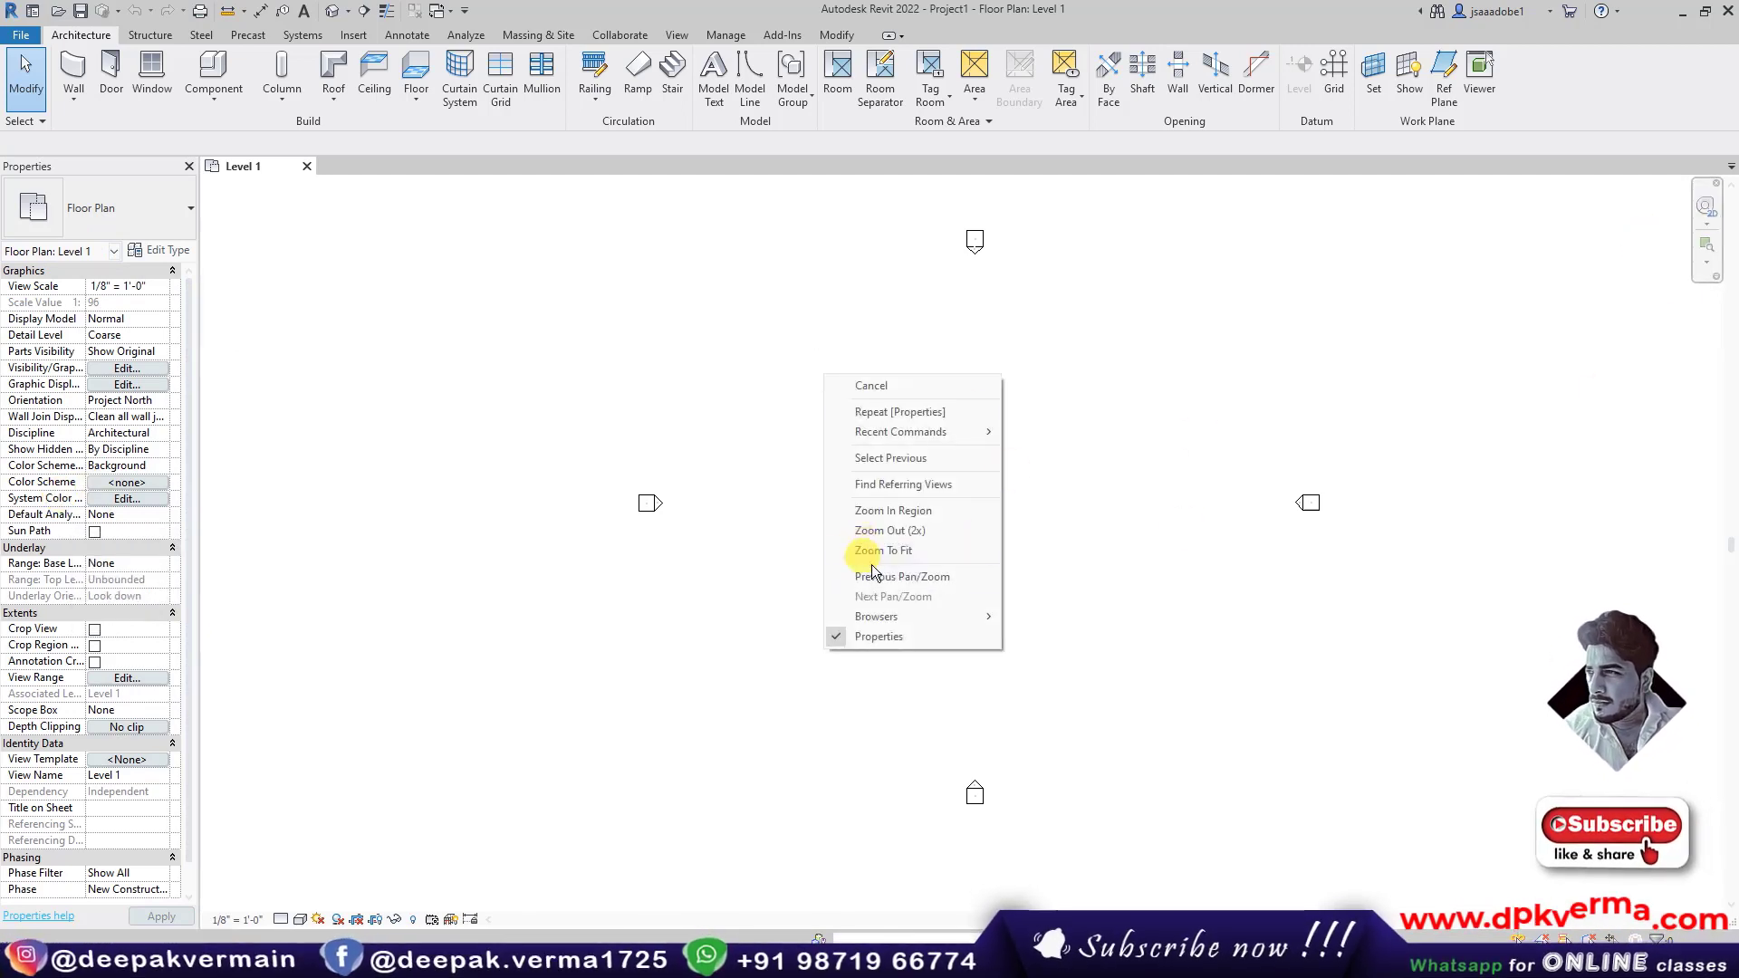
{"action": "mouse_move", "coordinate": [877, 617]}
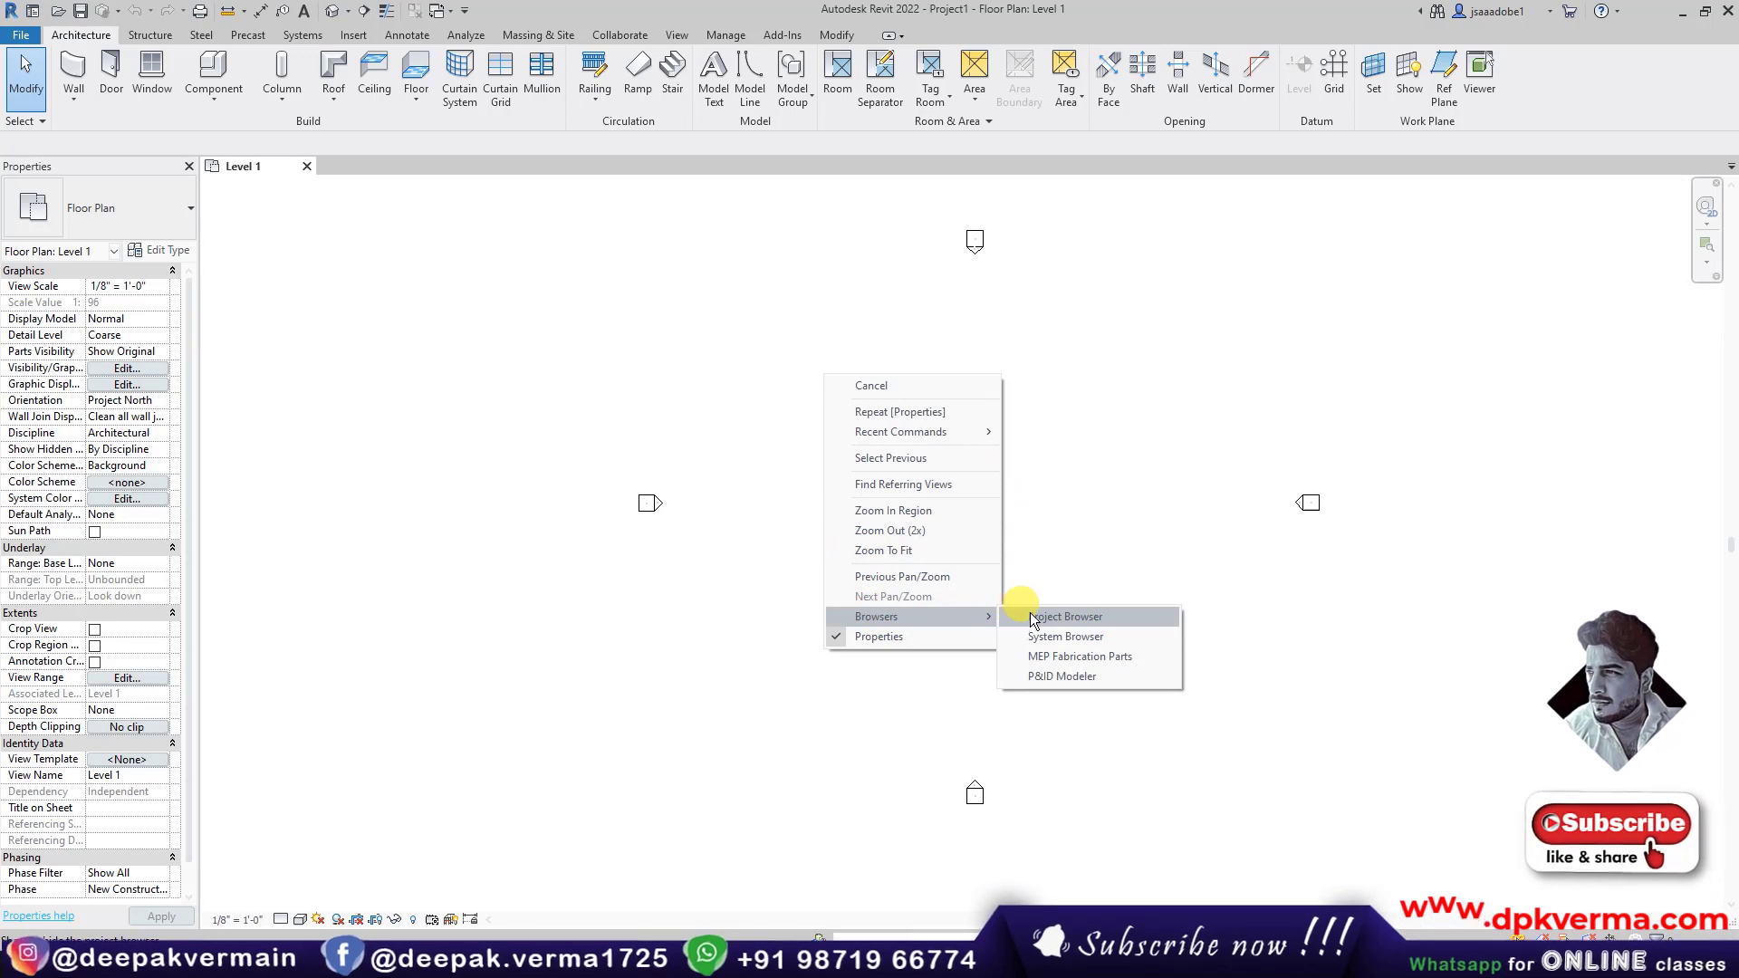
{"action": "left_click", "coordinate": [1033, 617]}
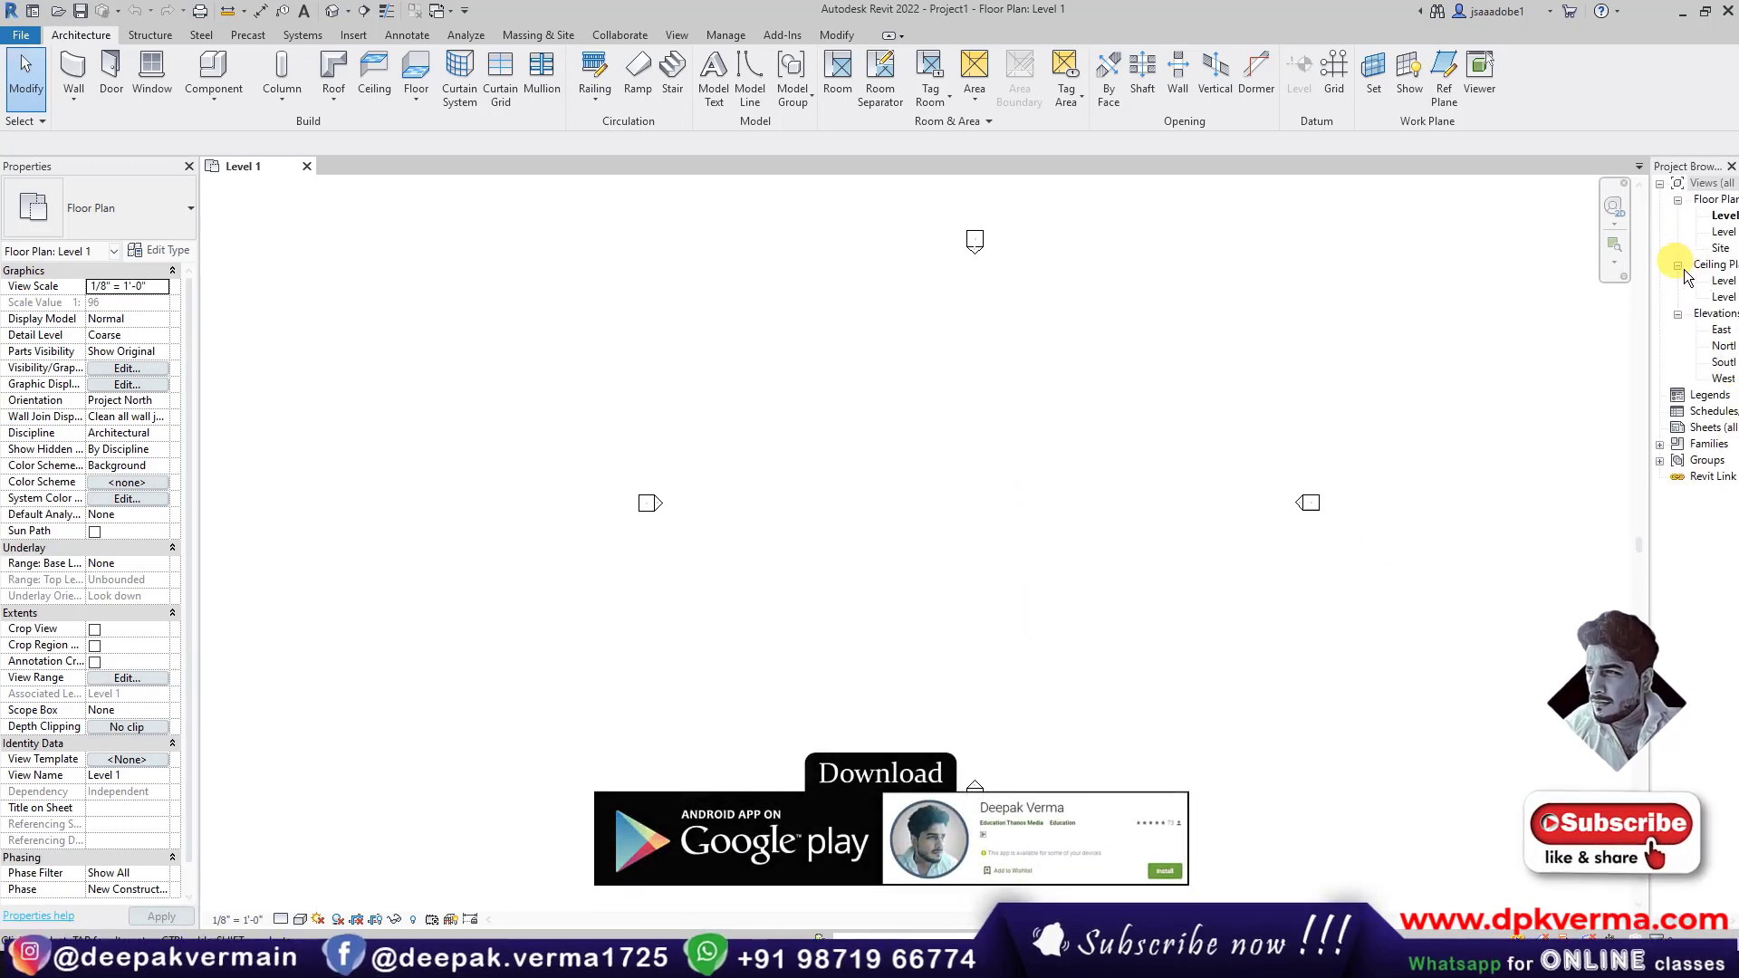
{"action": "left_click_drag", "start_coordinate": [1684, 166], "coordinate": [981, 292]}
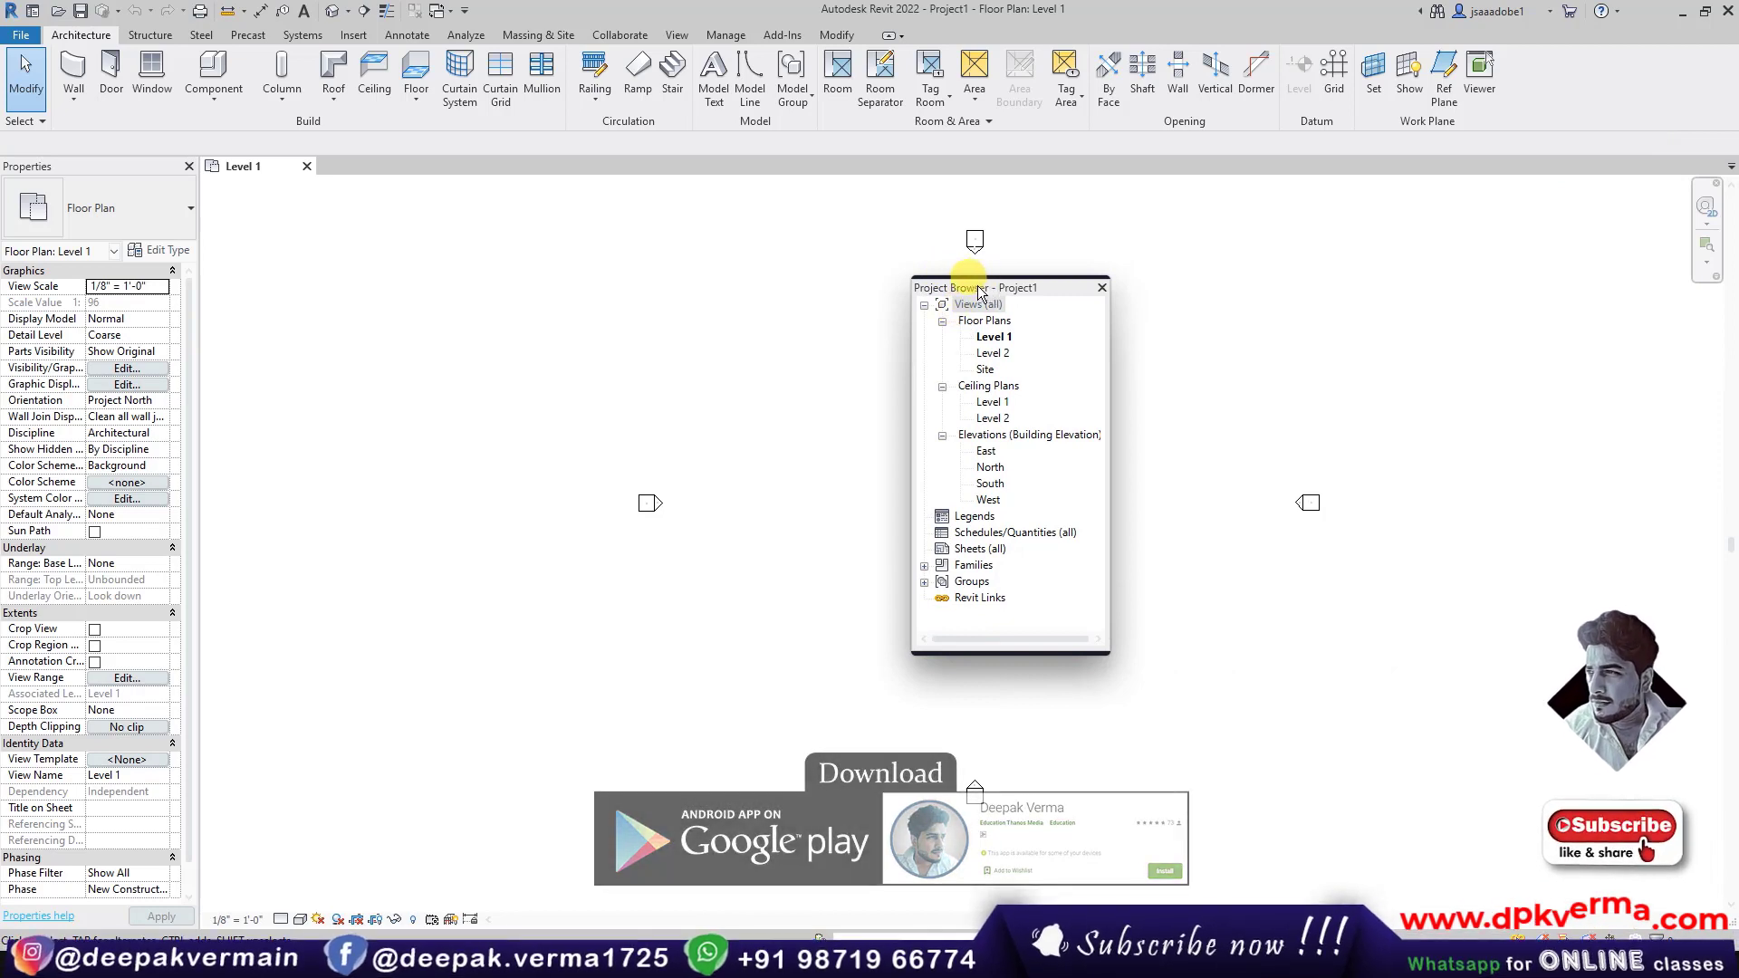
{"action": "left_click_drag", "start_coordinate": [981, 291], "coordinate": [1708, 330]}
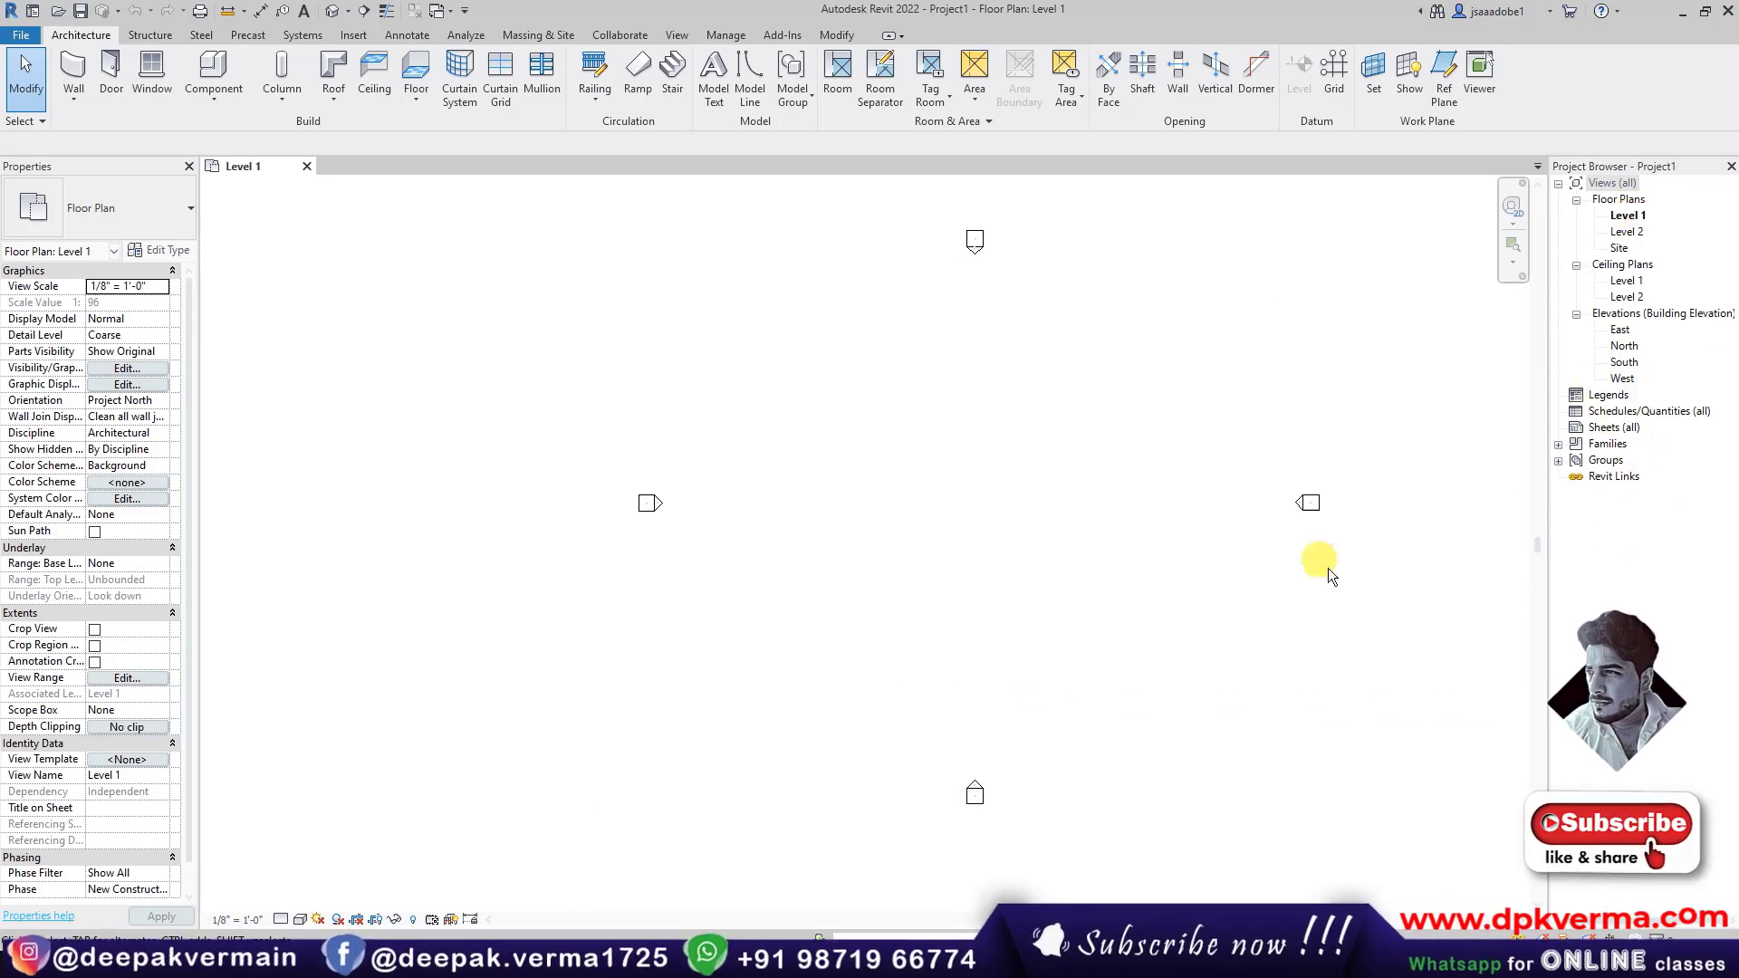
Hide both palettes, then restore the Project Browser from View > User Interface, docked on the right.
{"action": "left_click", "coordinate": [1732, 167]}
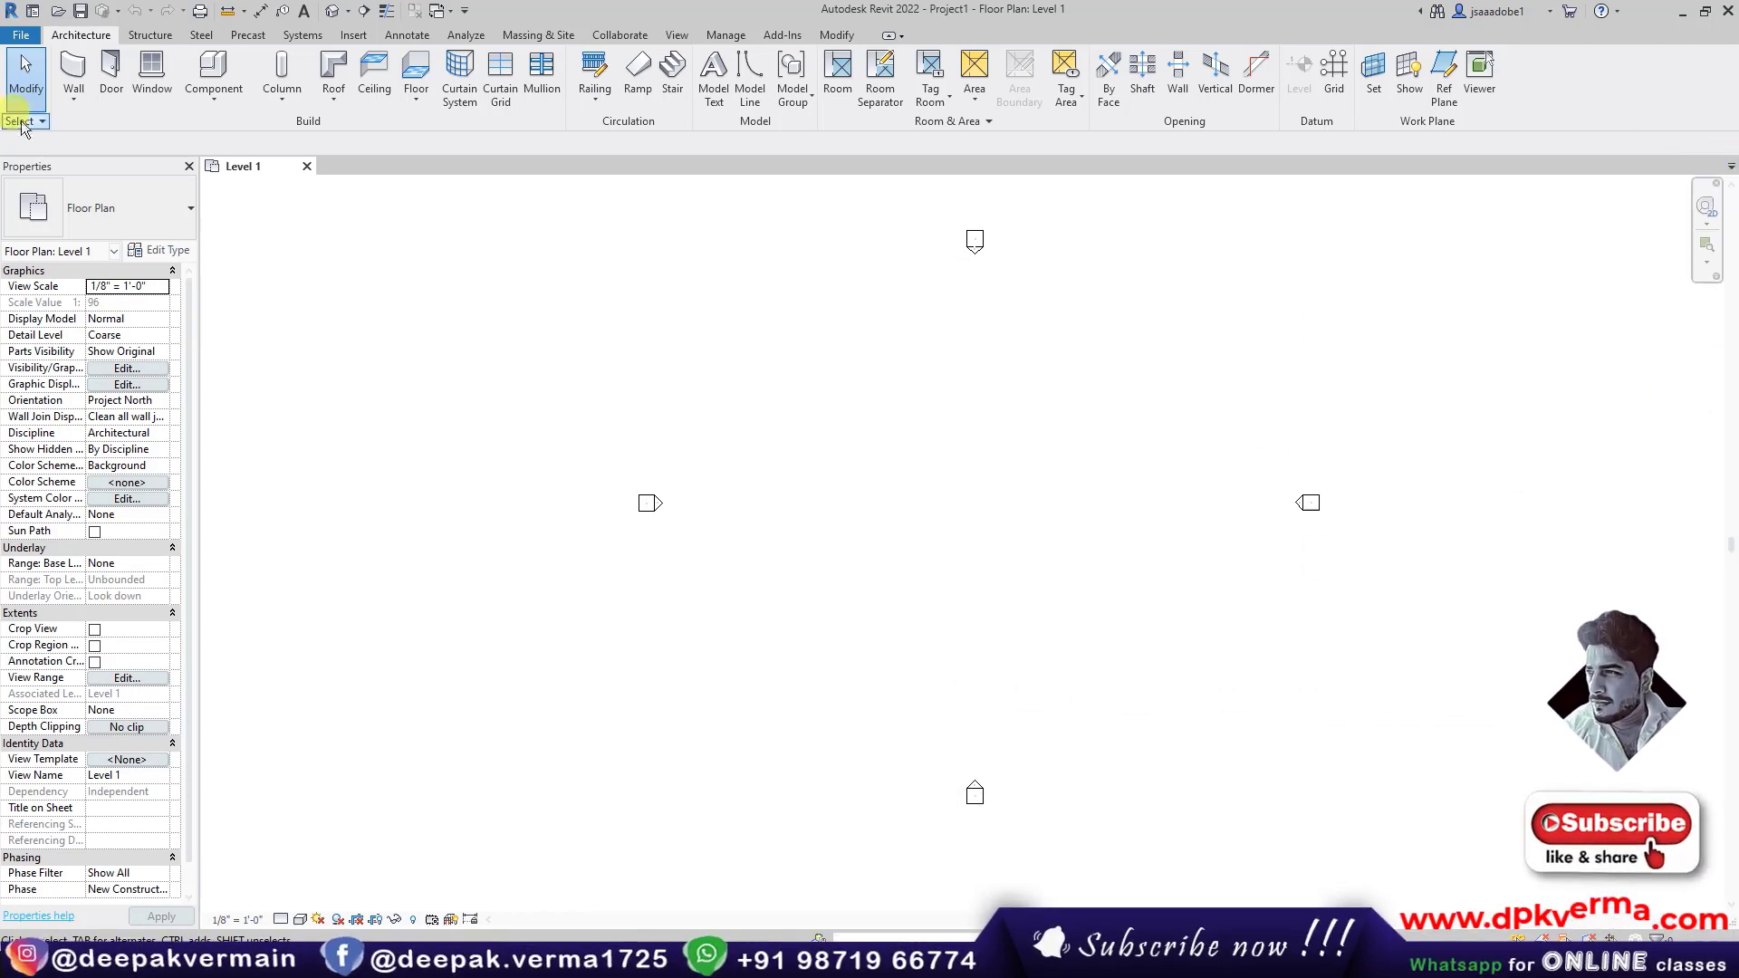
{"action": "left_click", "coordinate": [188, 166]}
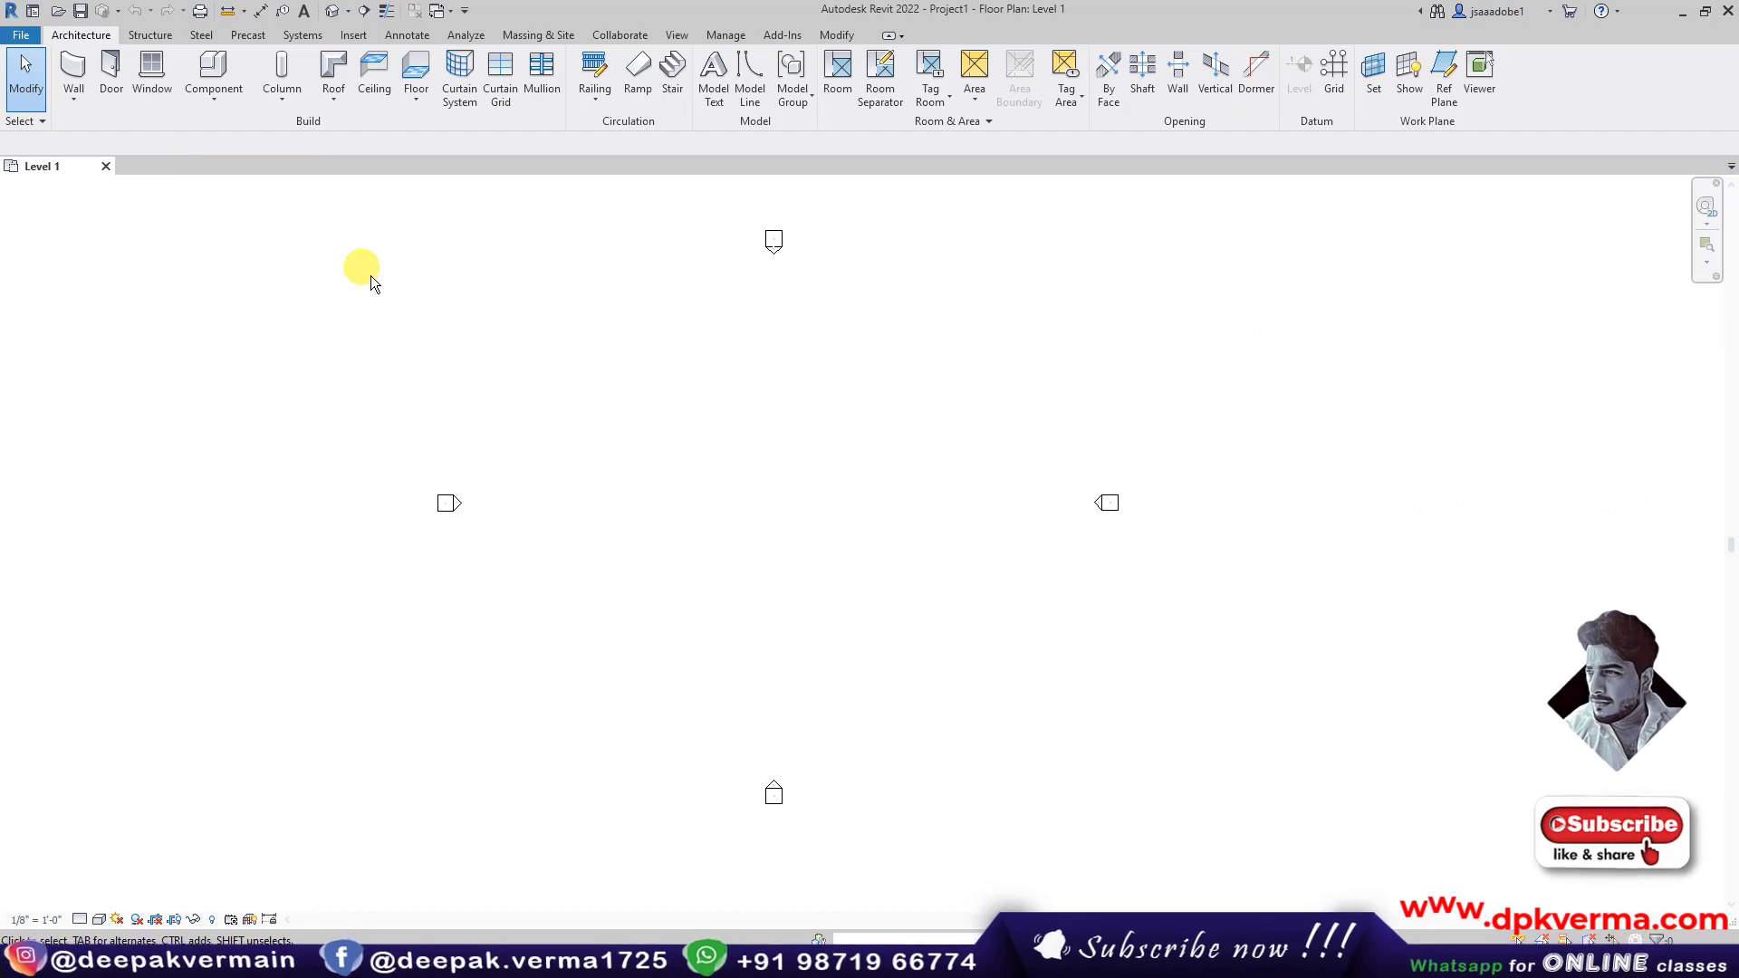
{"action": "left_click", "coordinate": [678, 35]}
{"action": "left_click", "coordinate": [1631, 101]}
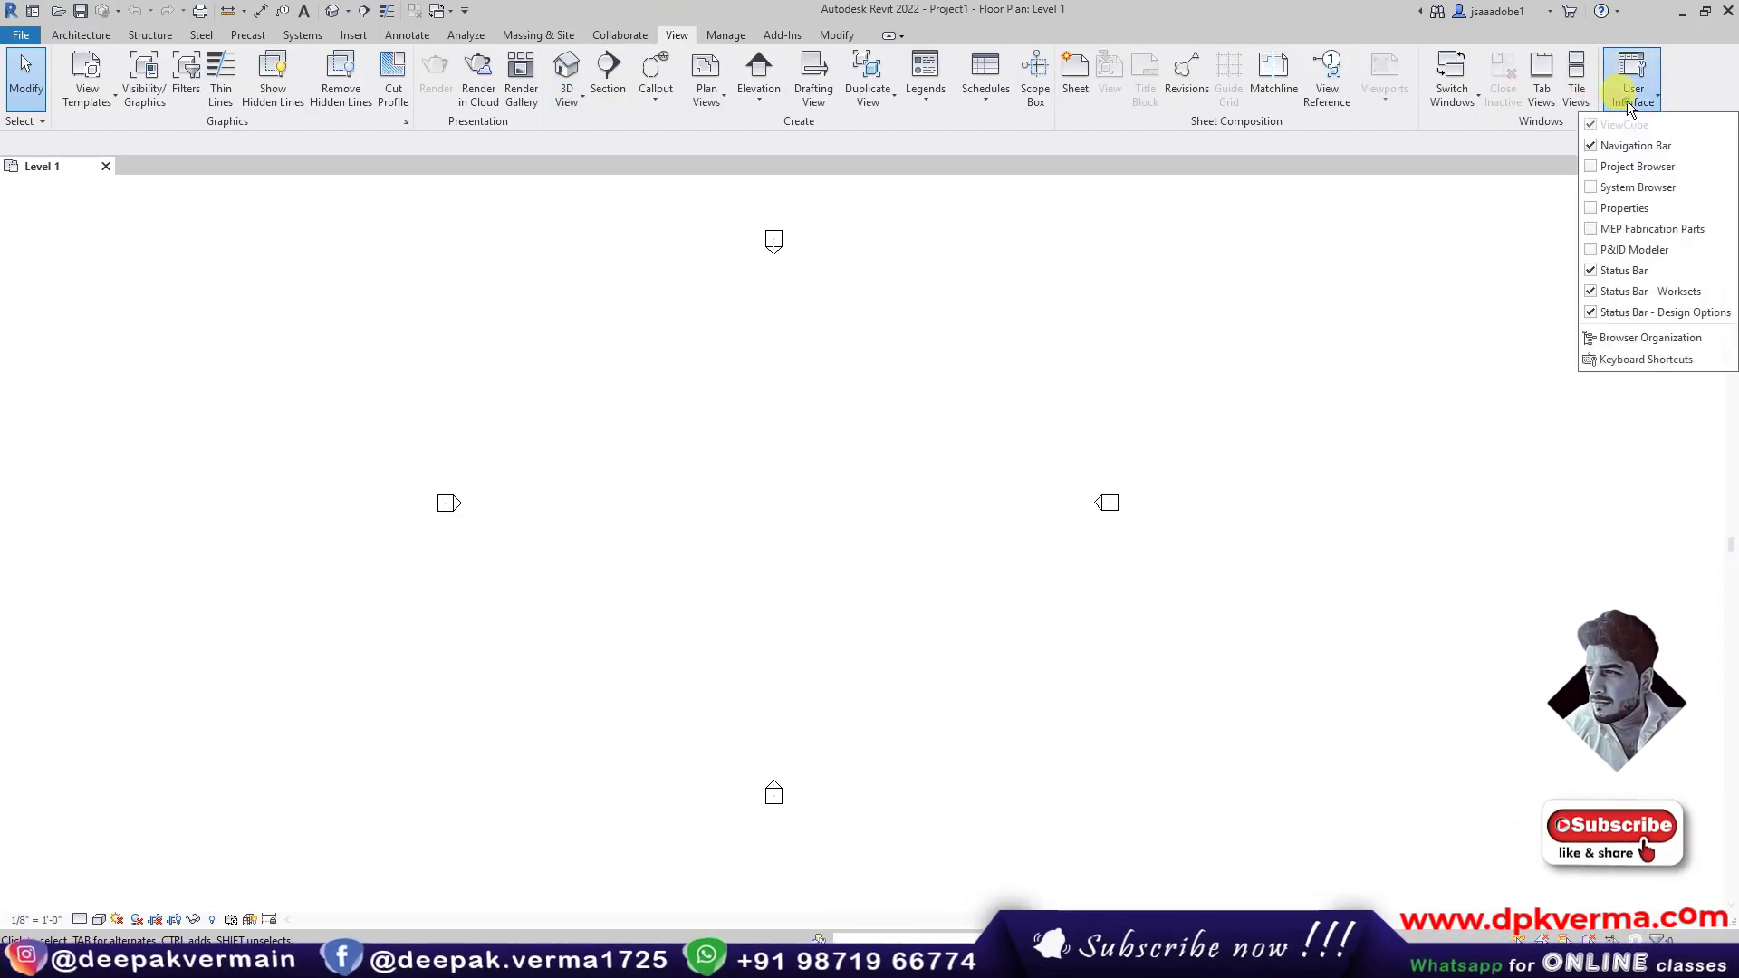
{"action": "left_click", "coordinate": [1638, 167]}
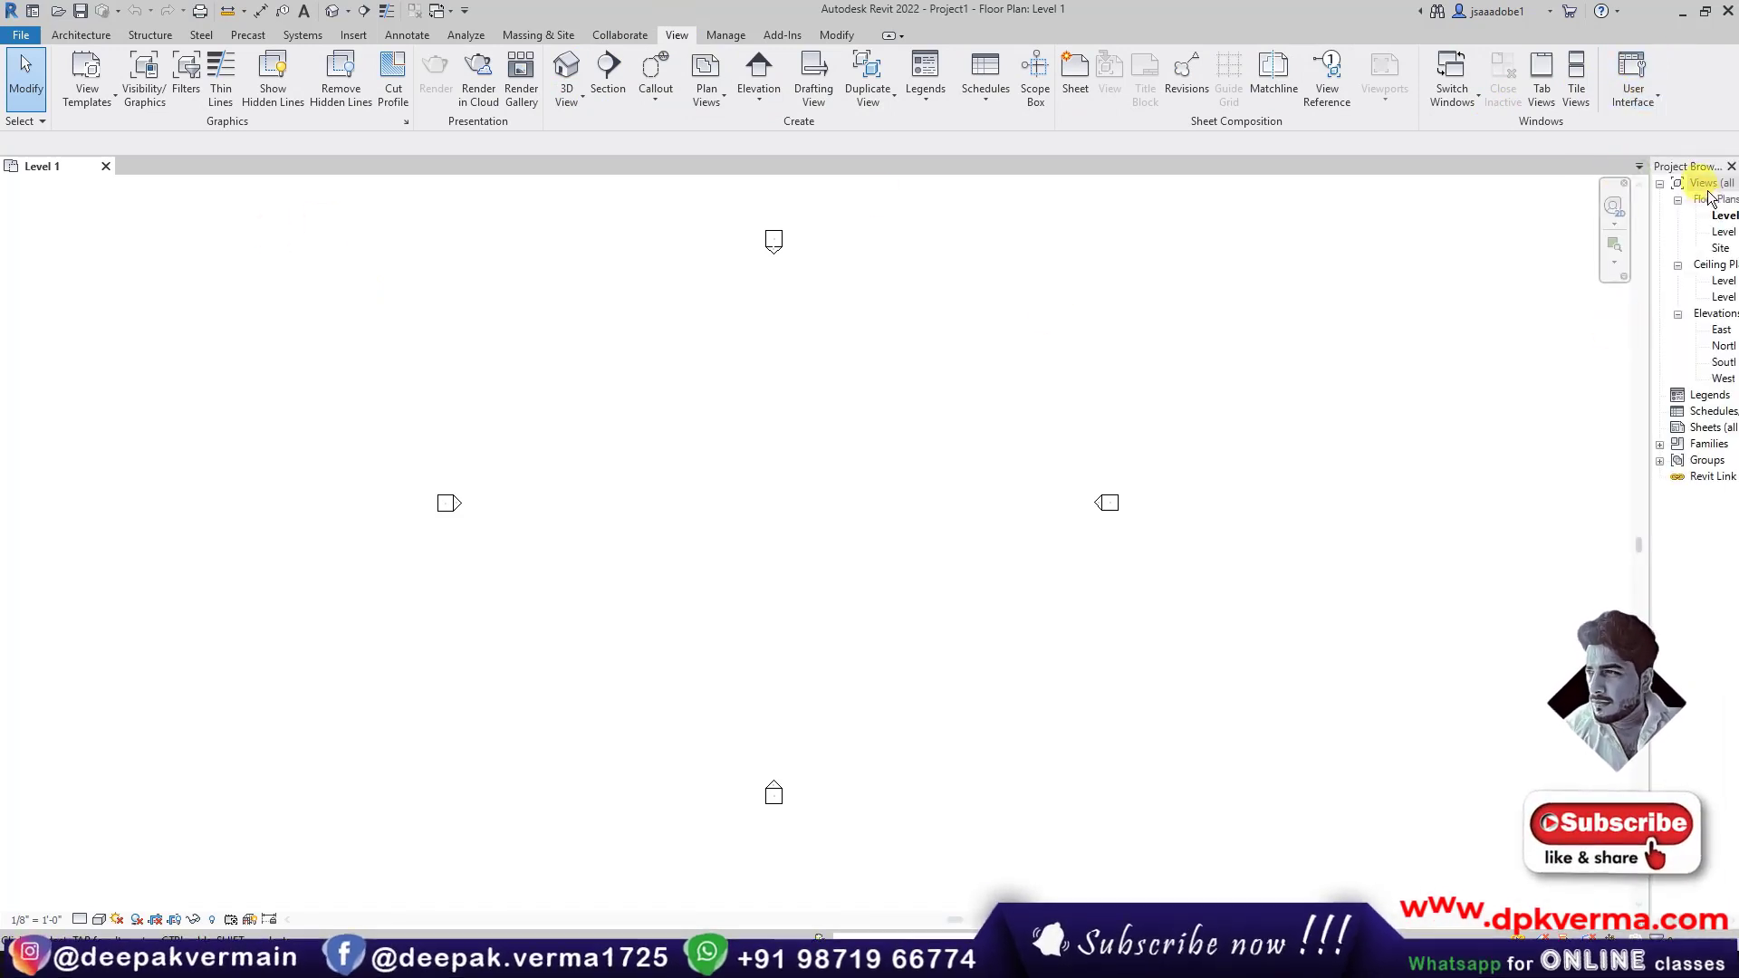
{"action": "mouse_move", "coordinate": [1702, 172]}
{"action": "left_mouse_down"}
{"action": "mouse_move", "coordinate": [1359, 241]}
{"action": "mouse_move", "coordinate": [1720, 272]}
{"action": "mouse_move", "coordinate": [1682, 262]}
{"action": "left_mouse_up"}
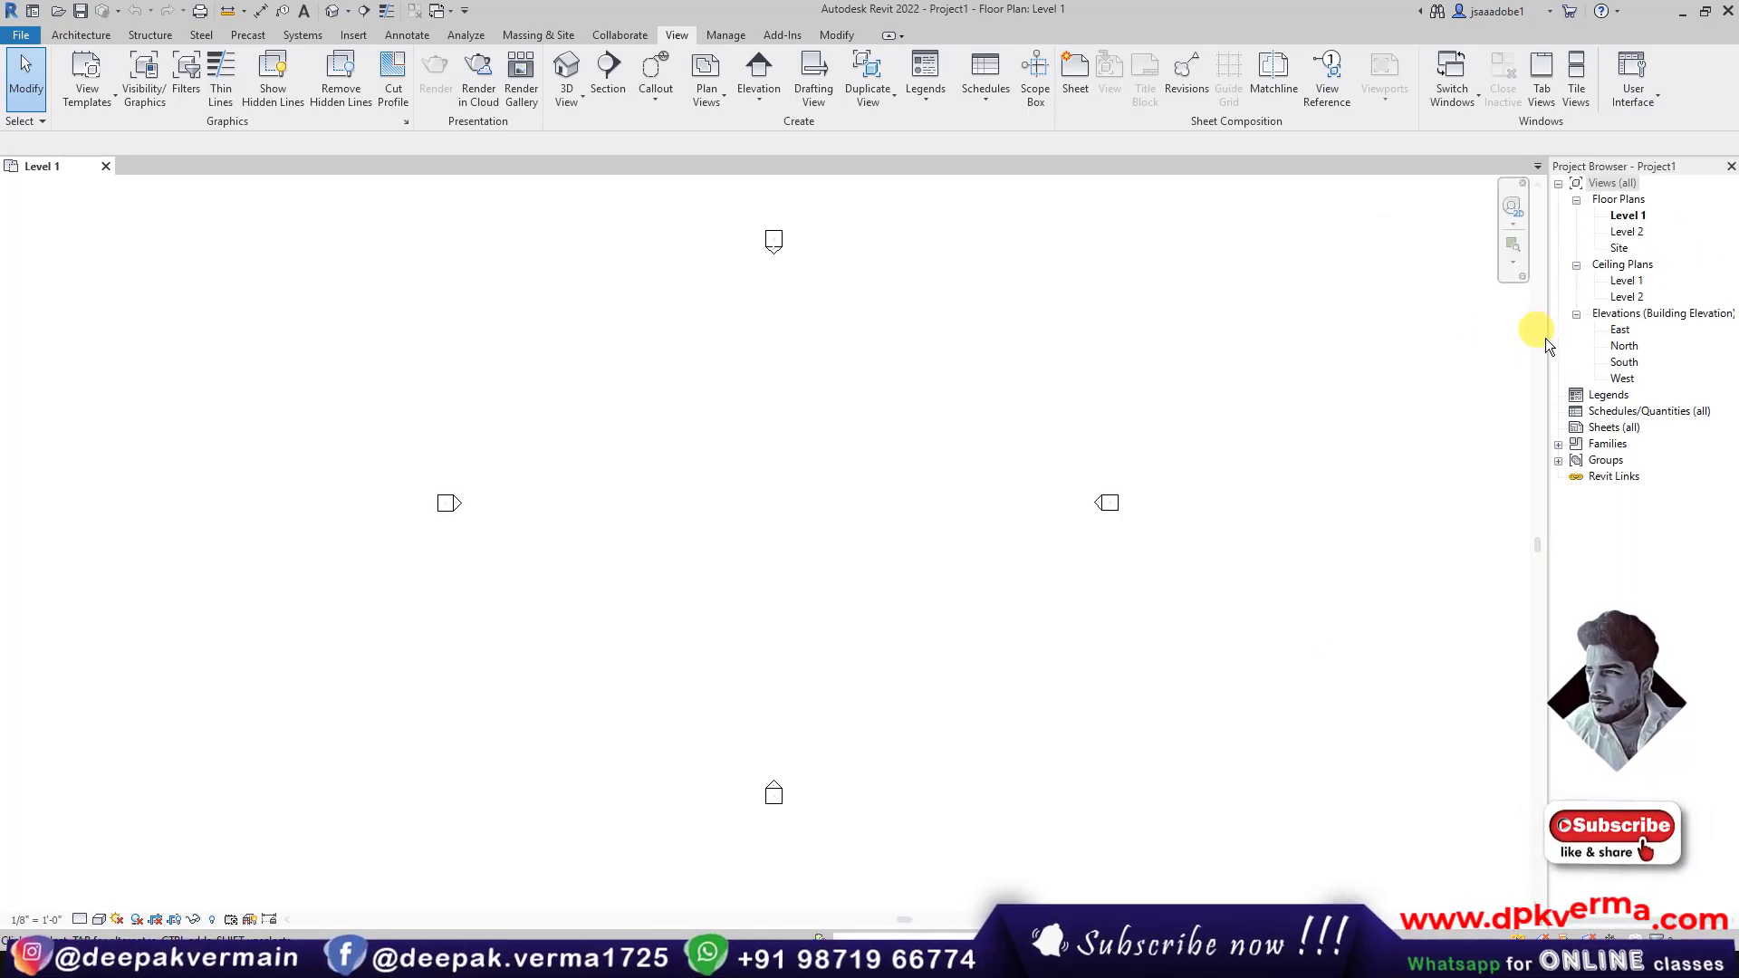
Widen the Project Browser and turn the Properties palette back on via User Interface.
{"action": "mouse_move", "coordinate": [1546, 339]}
{"action": "left_mouse_down"}
{"action": "mouse_move", "coordinate": [1302, 347]}
{"action": "mouse_move", "coordinate": [1625, 366]}
{"action": "left_mouse_up"}
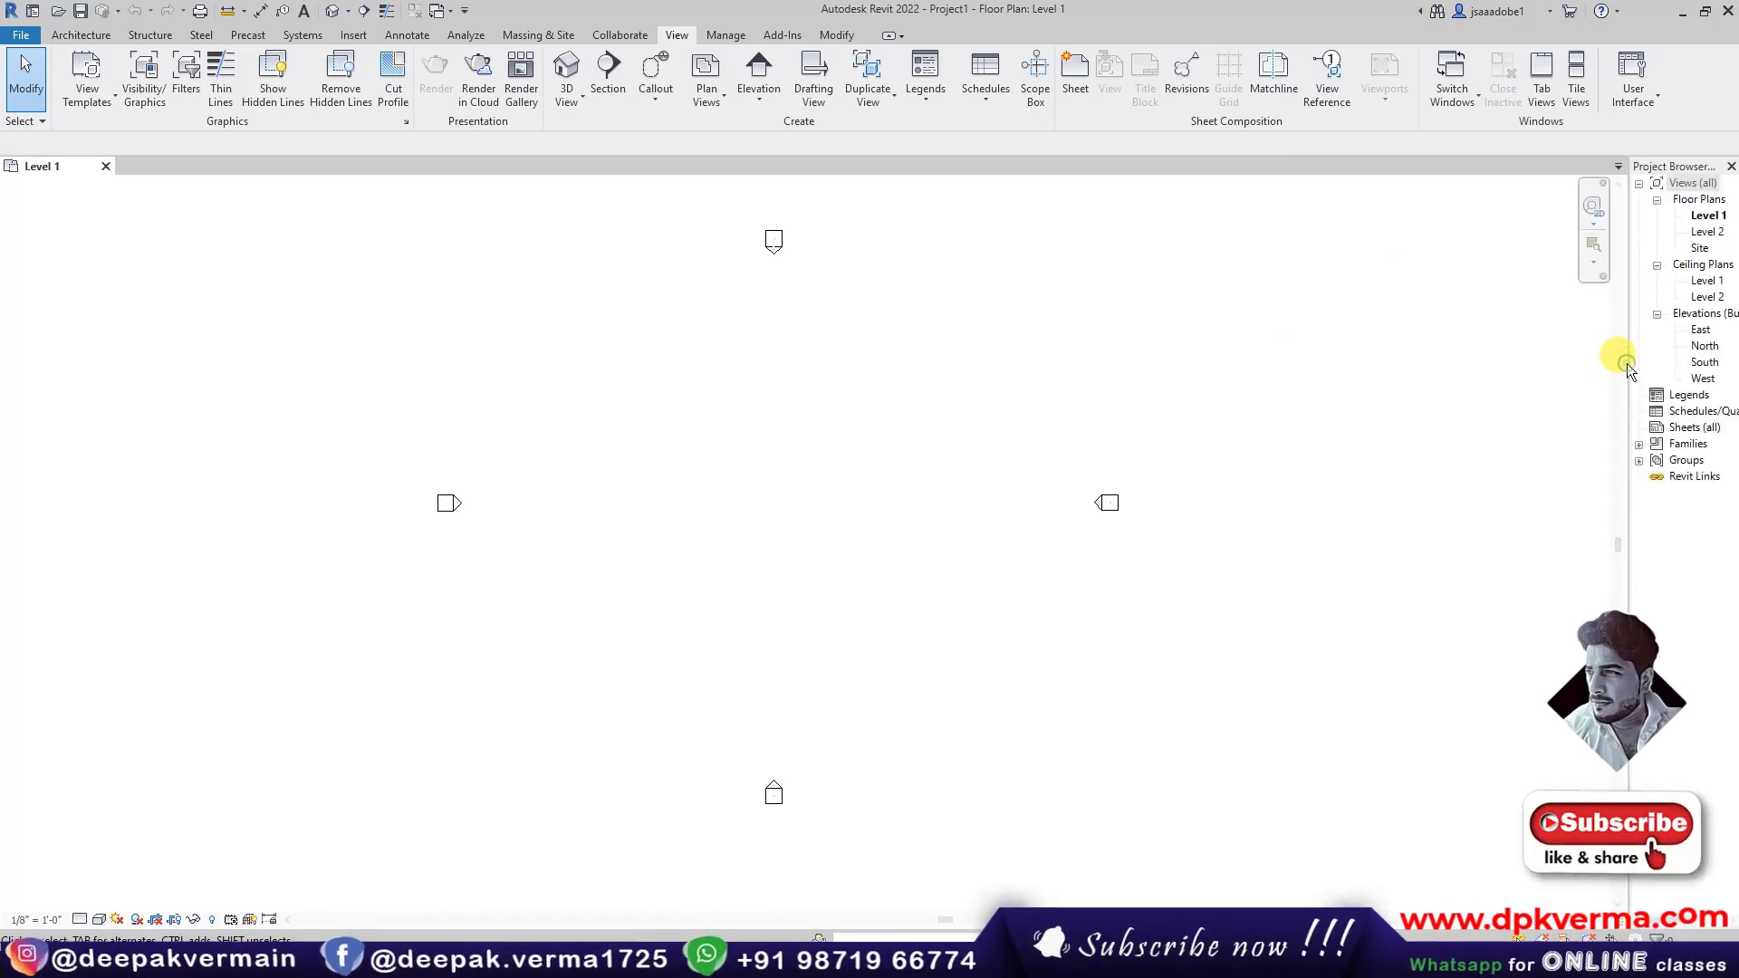
{"action": "left_click_drag", "start_coordinate": [1628, 364], "coordinate": [1521, 369]}
{"action": "left_click", "coordinate": [1631, 82]}
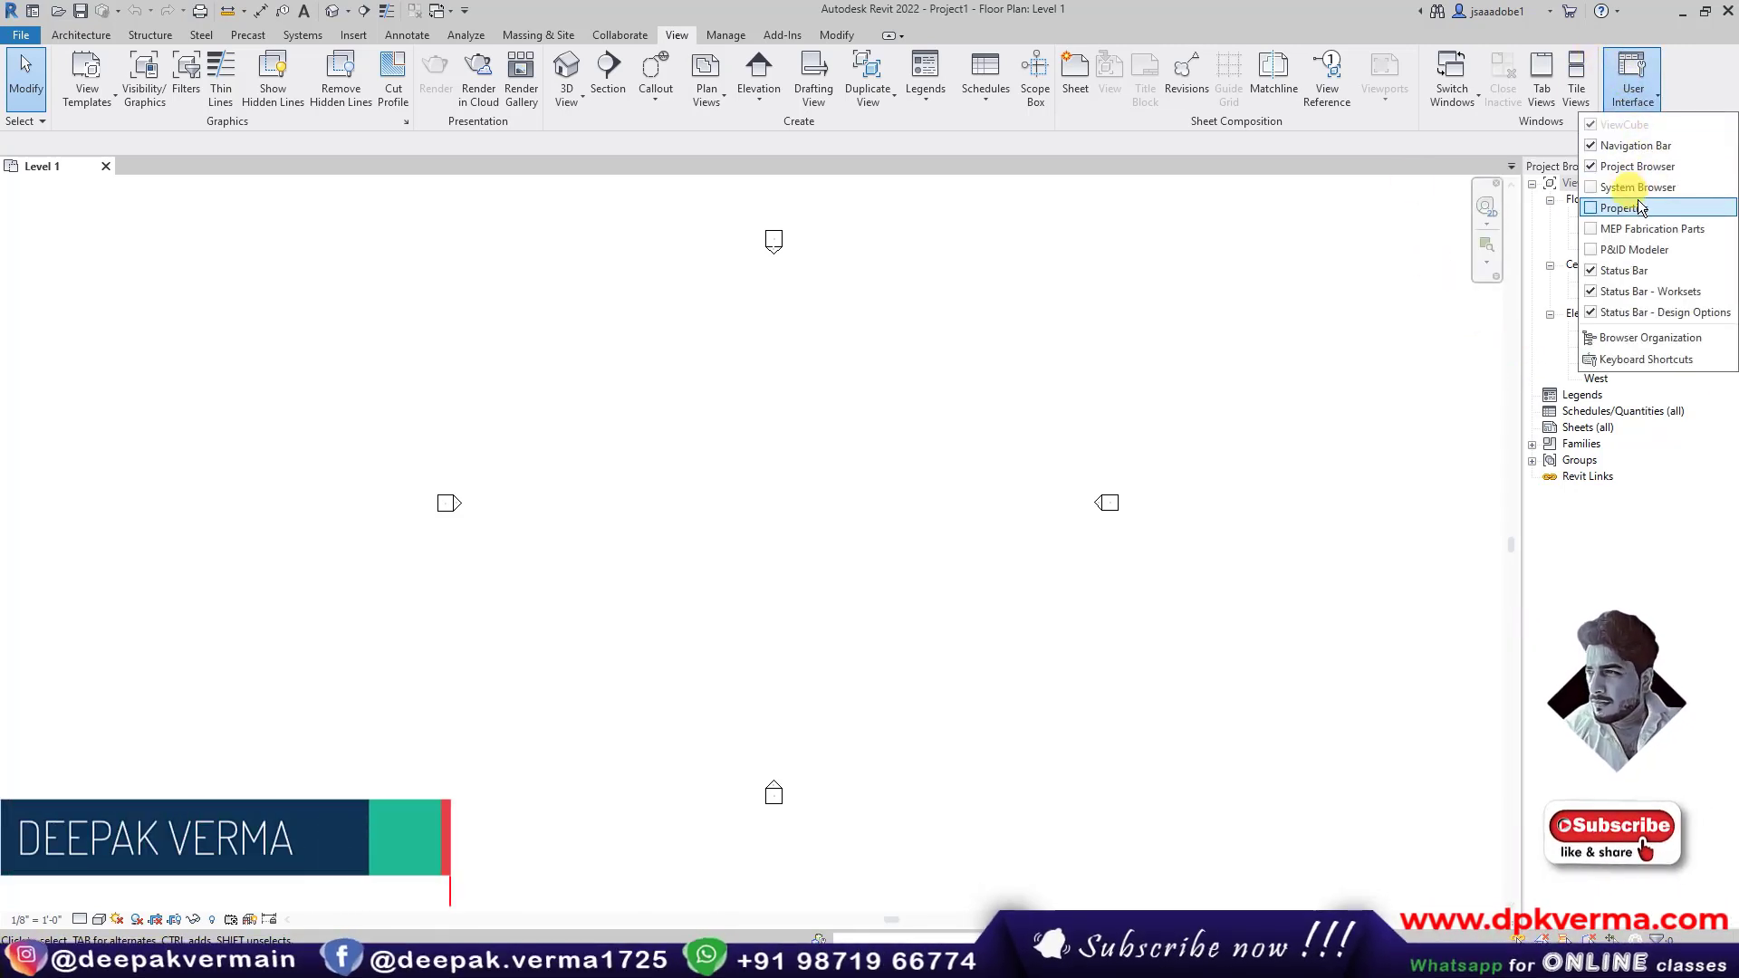
{"action": "left_click", "coordinate": [1630, 146]}
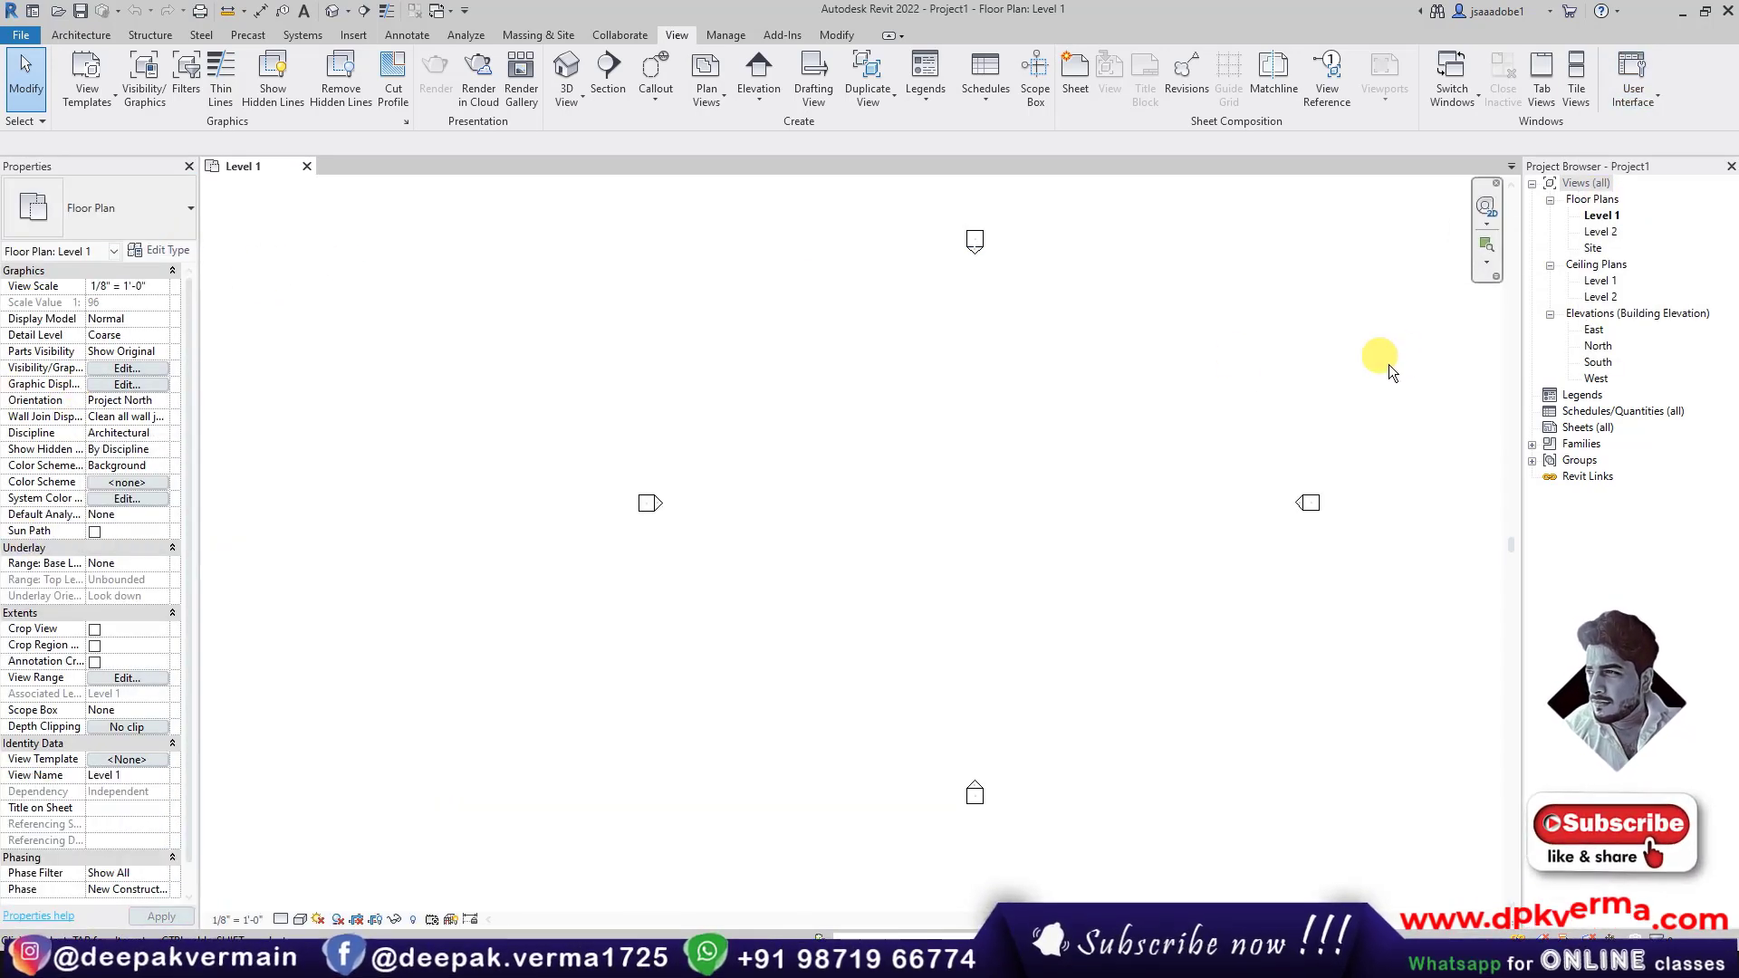
Dock Properties on the right edge and the Project Browser on the left, via a temporary bottom dock.
{"action": "mouse_move", "coordinate": [1586, 174]}
{"action": "left_mouse_down"}
{"action": "mouse_move", "coordinate": [529, 578]}
{"action": "mouse_move", "coordinate": [80, 933]}
{"action": "mouse_move", "coordinate": [65, 923]}
{"action": "left_mouse_up"}
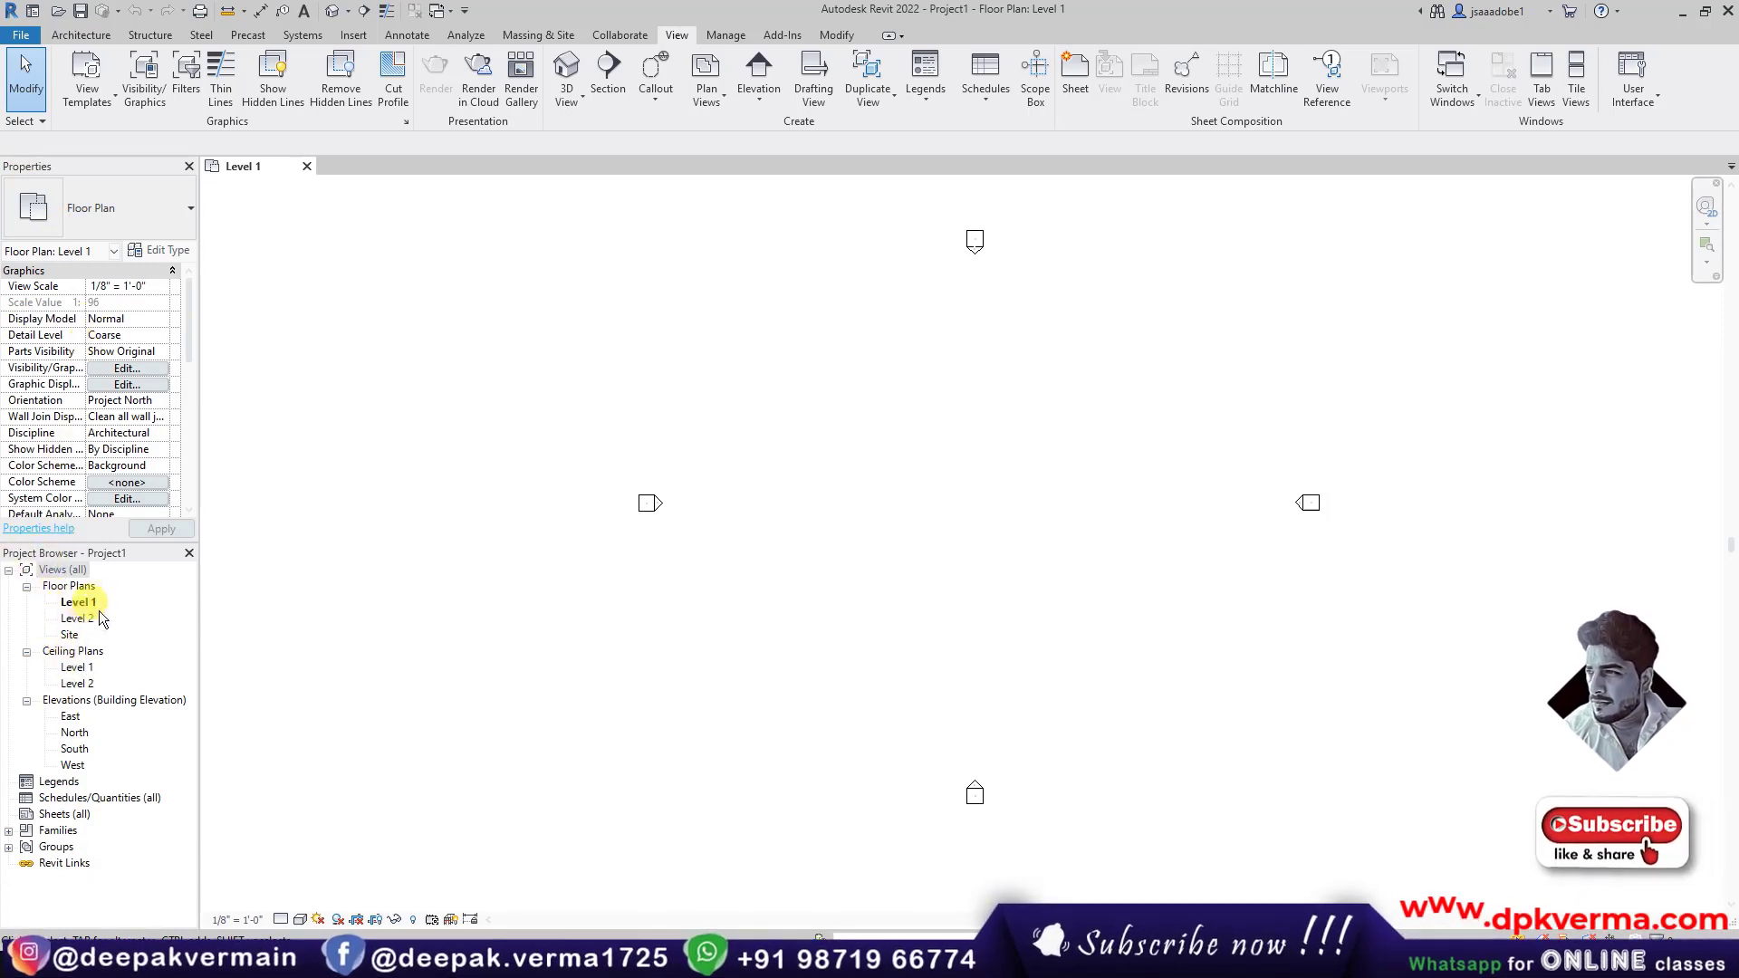
{"action": "mouse_move", "coordinate": [96, 555]}
{"action": "left_mouse_down"}
{"action": "mouse_move", "coordinate": [68, 819]}
{"action": "mouse_move", "coordinate": [104, 940]}
{"action": "mouse_move", "coordinate": [52, 928]}
{"action": "left_mouse_up"}
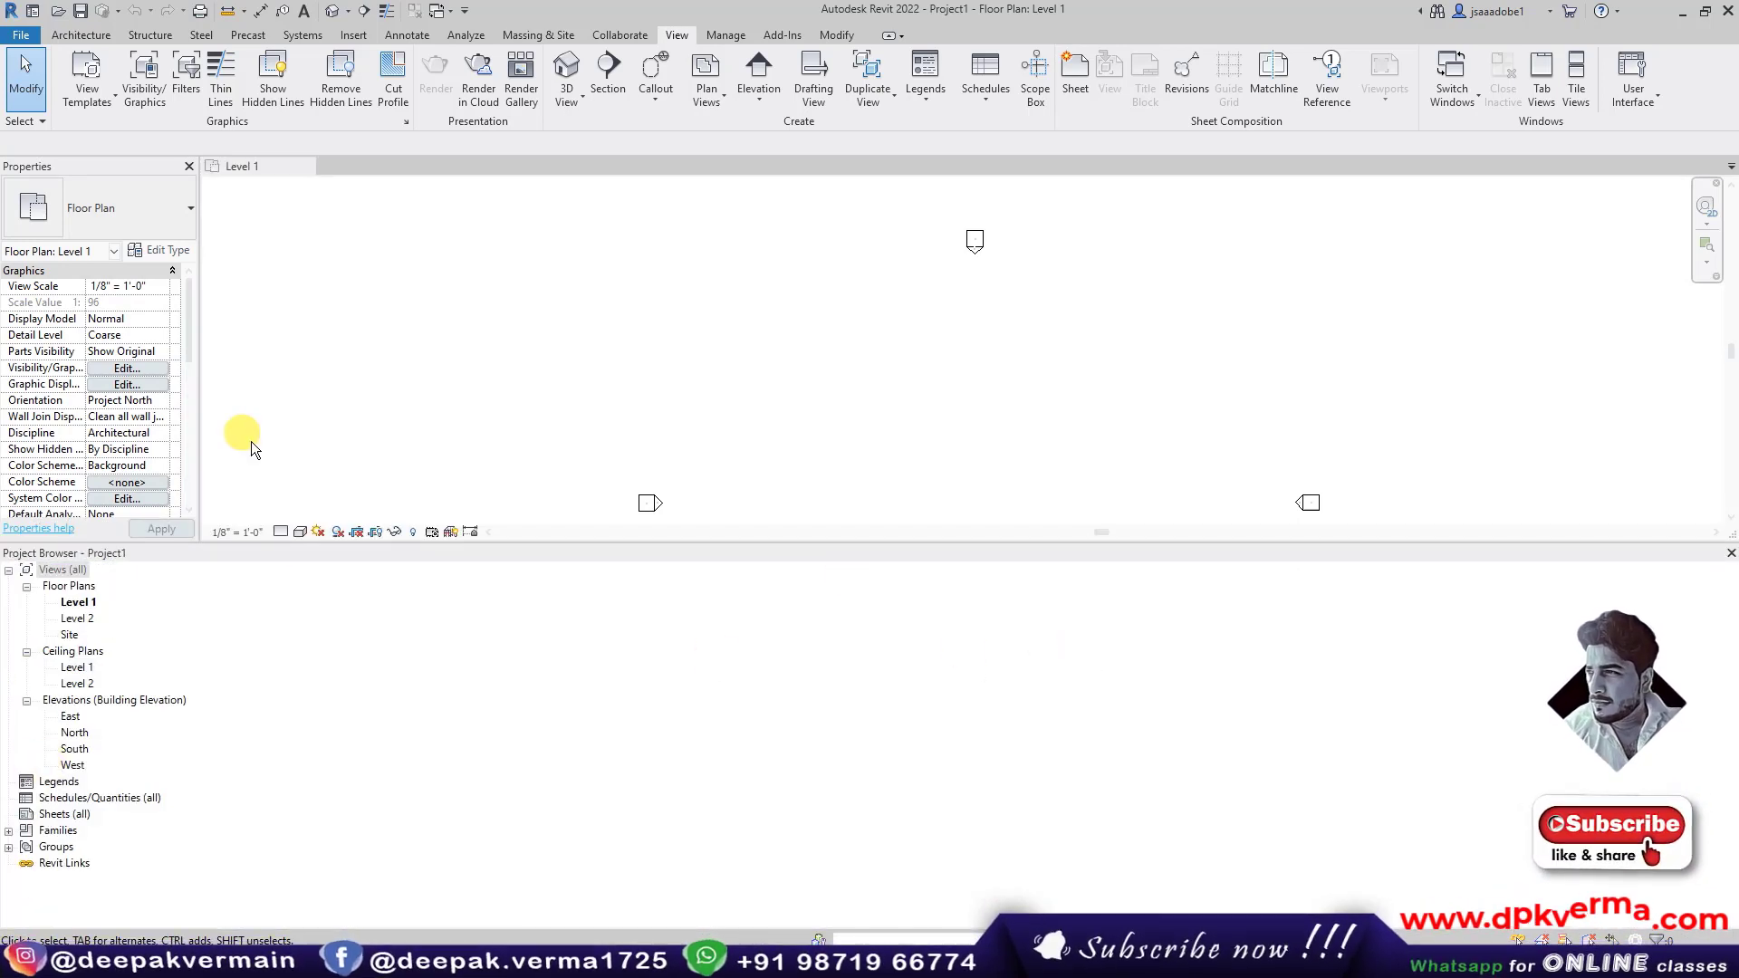
{"action": "left_click_drag", "start_coordinate": [84, 179], "coordinate": [406, 156]}
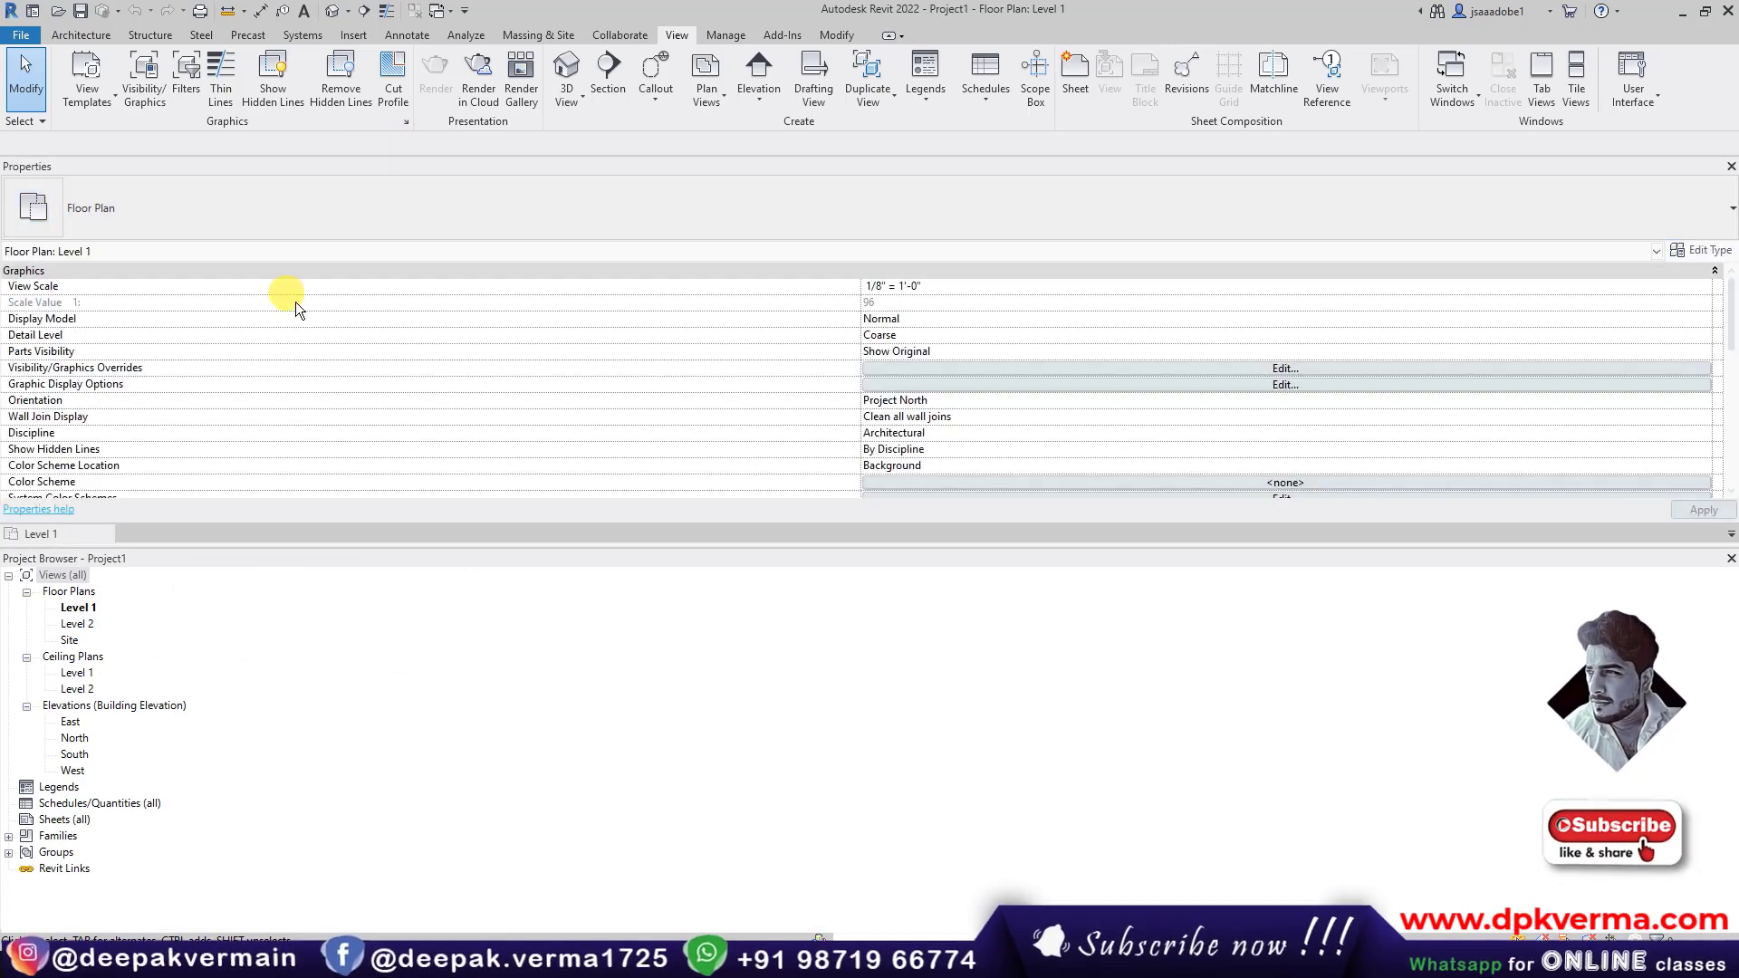
{"action": "left_click_drag", "start_coordinate": [240, 168], "coordinate": [1730, 258]}
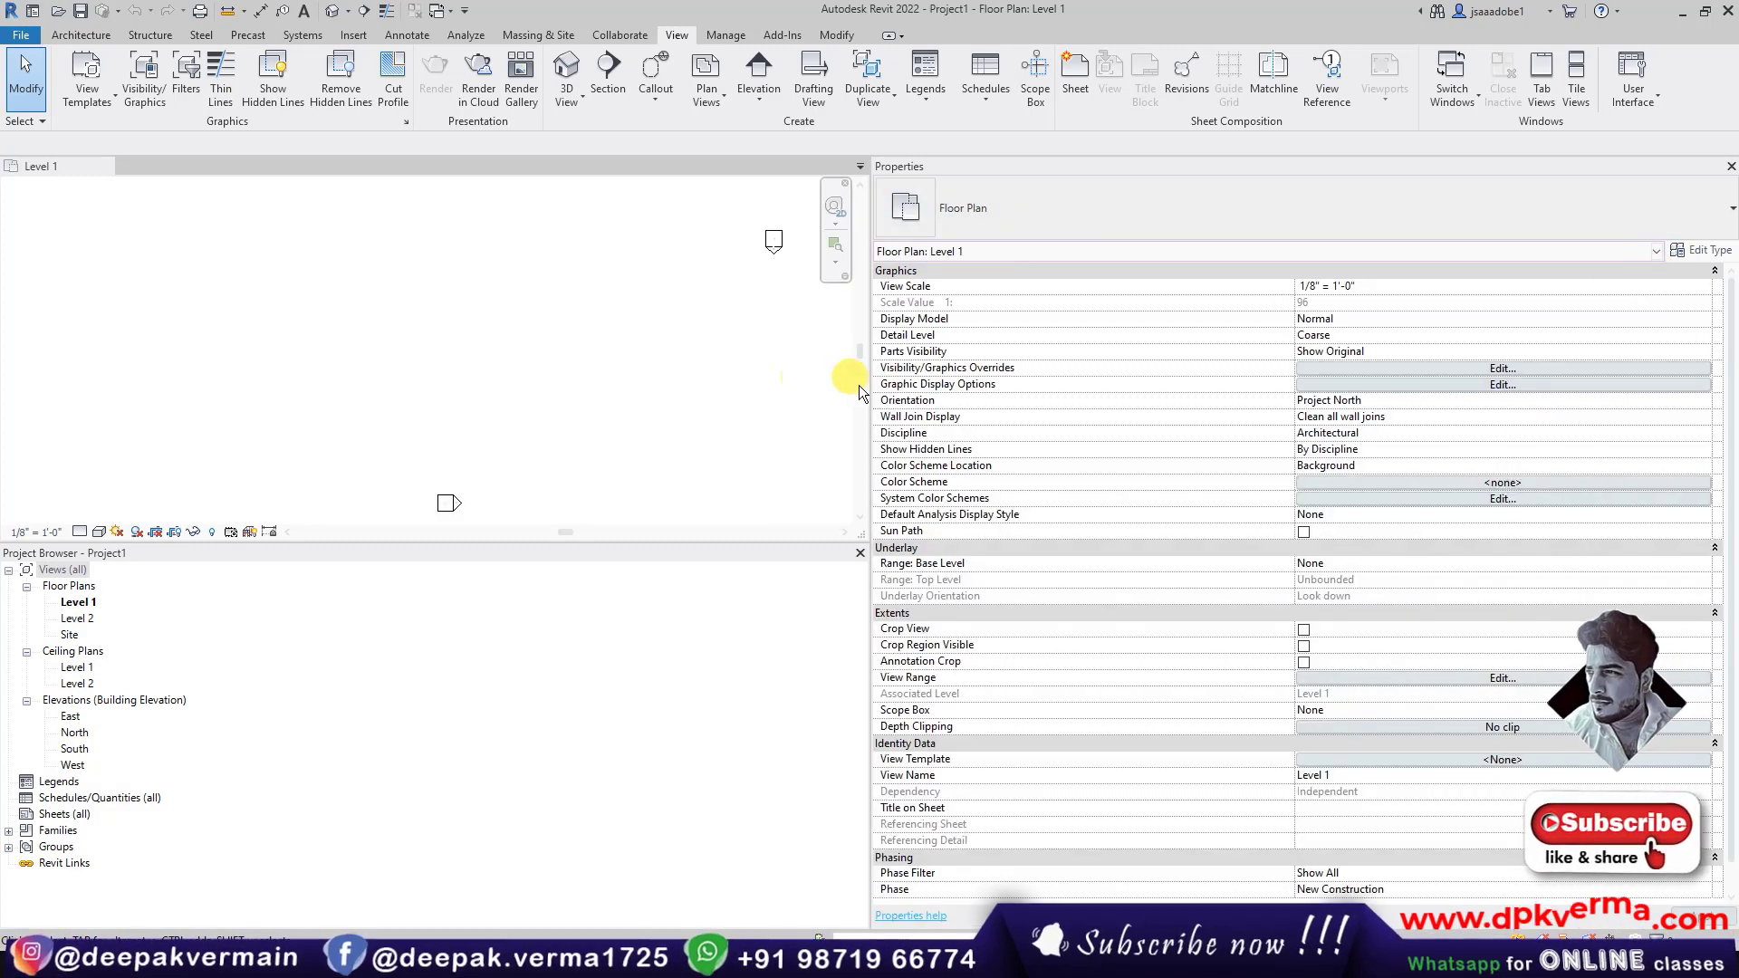
{"action": "left_click_drag", "start_coordinate": [872, 396], "coordinate": [1540, 389]}
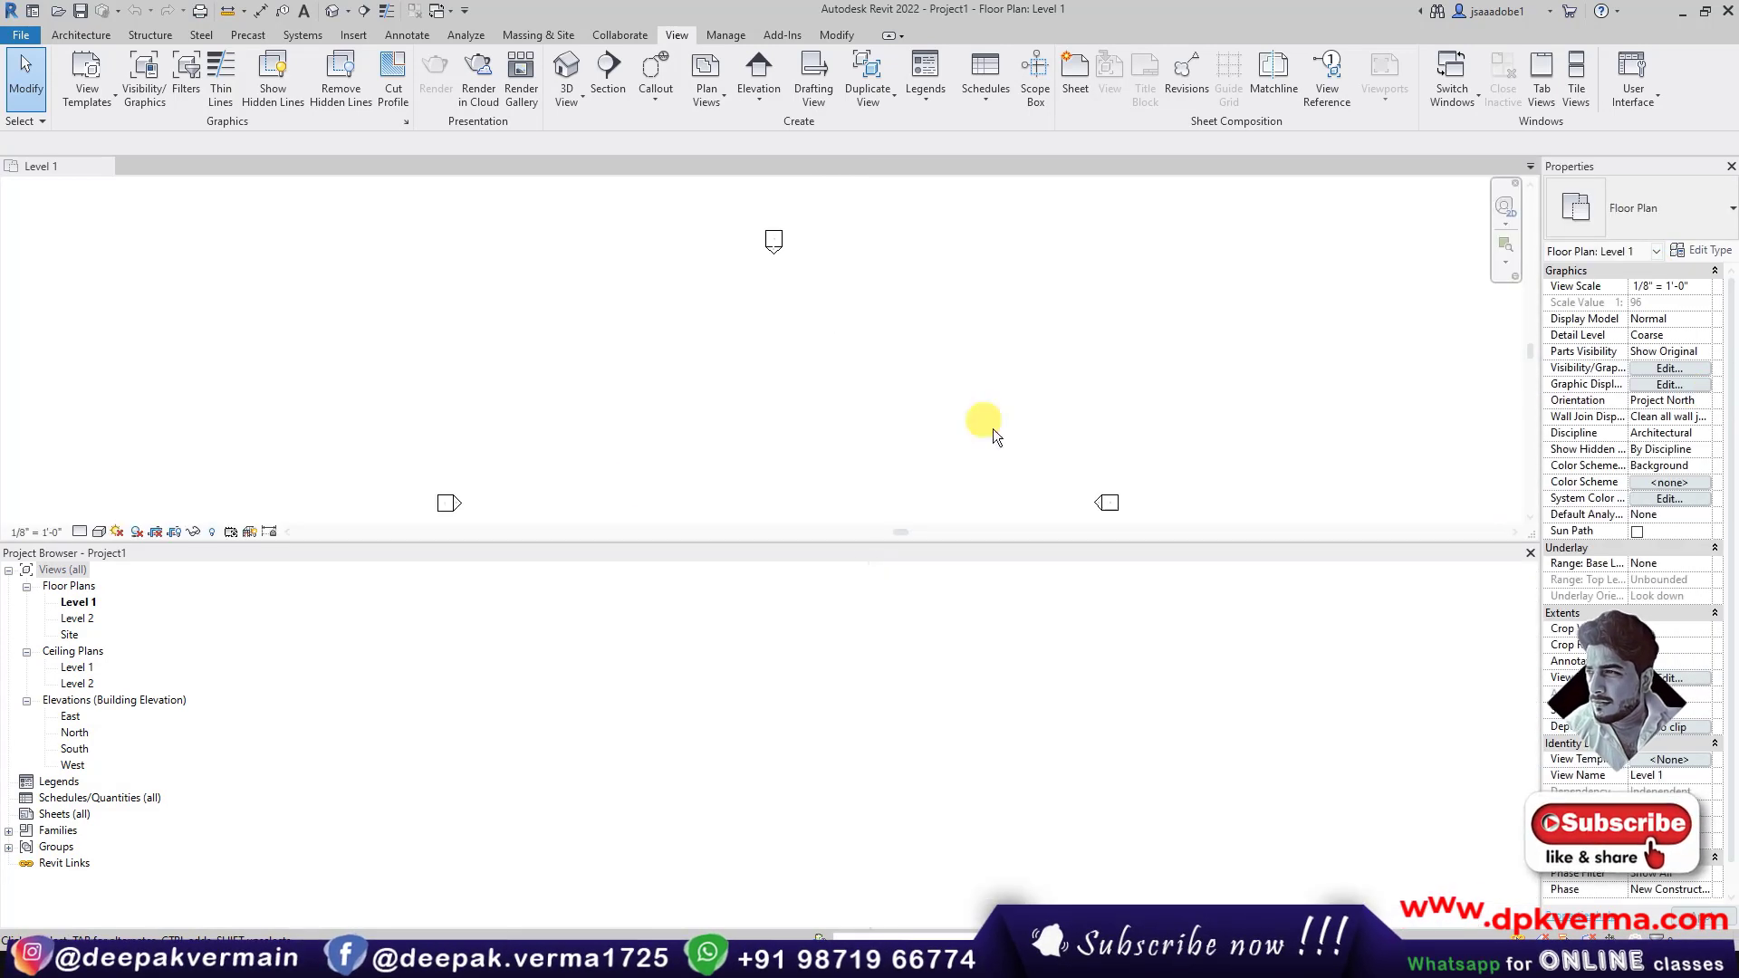
{"action": "left_click_drag", "start_coordinate": [679, 552], "coordinate": [30, 561]}
{"action": "left_click_drag", "start_coordinate": [186, 511], "coordinate": [254, 498]}
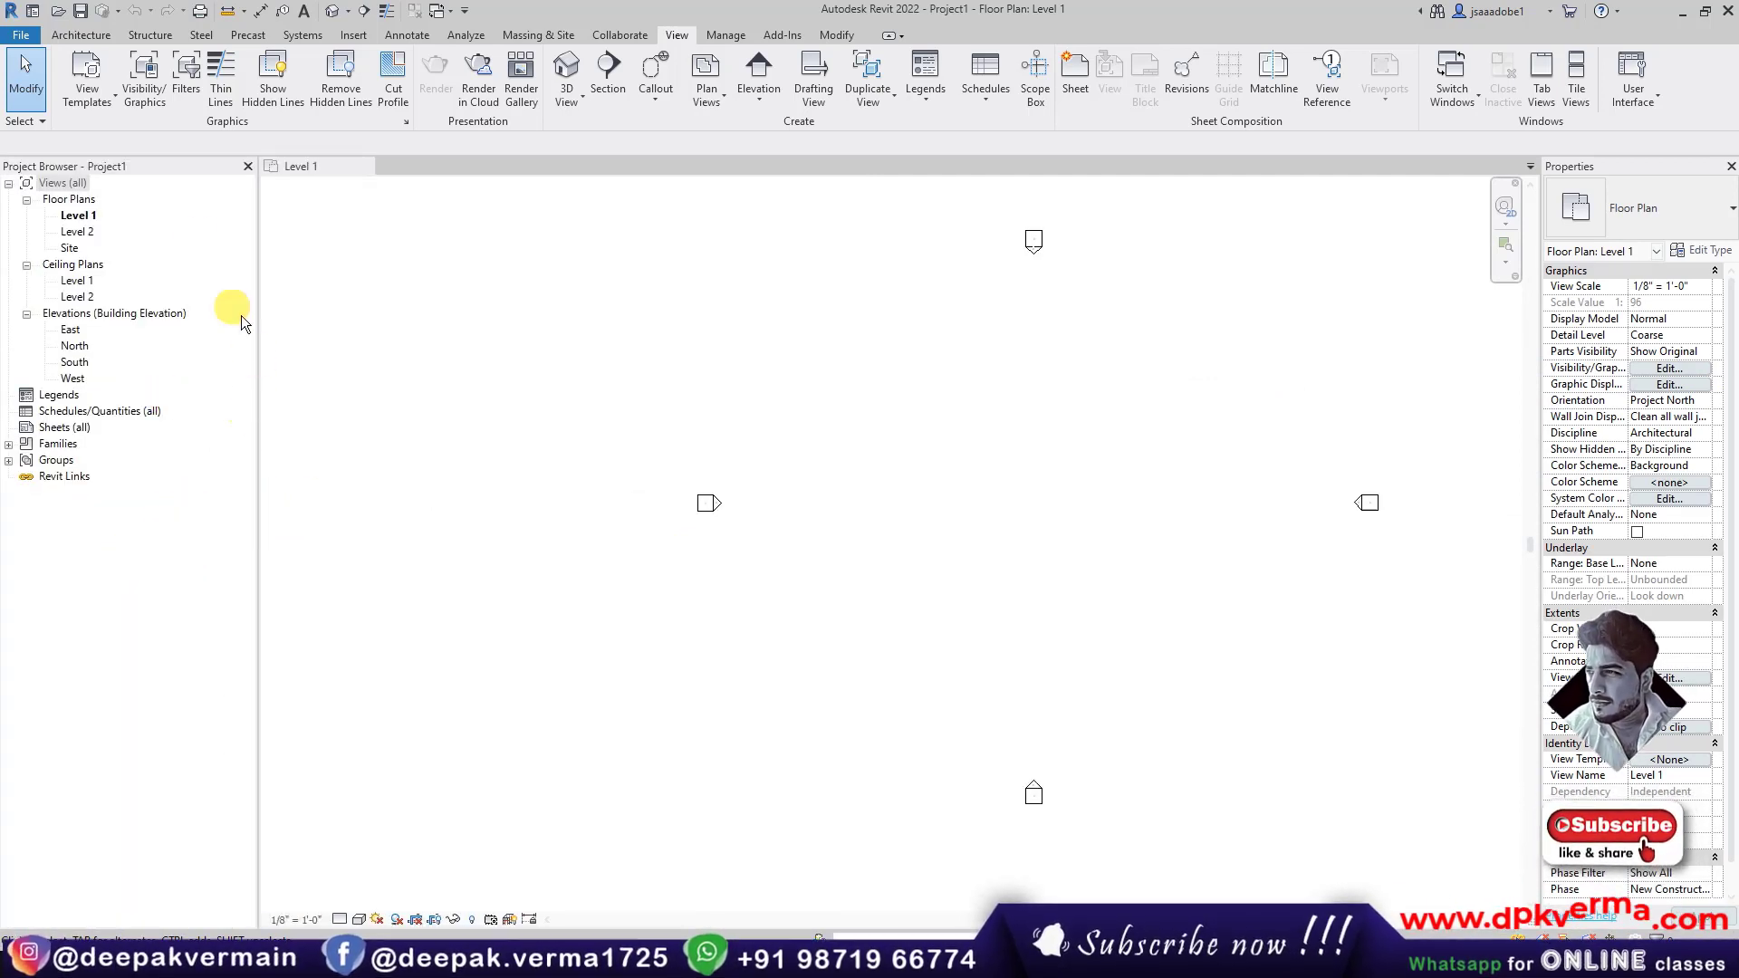
Float both palettes, dock Properties on the left edge and Project Browser on the right, then re-centre the plan.
{"action": "left_click_drag", "start_coordinate": [190, 163], "coordinate": [866, 290]}
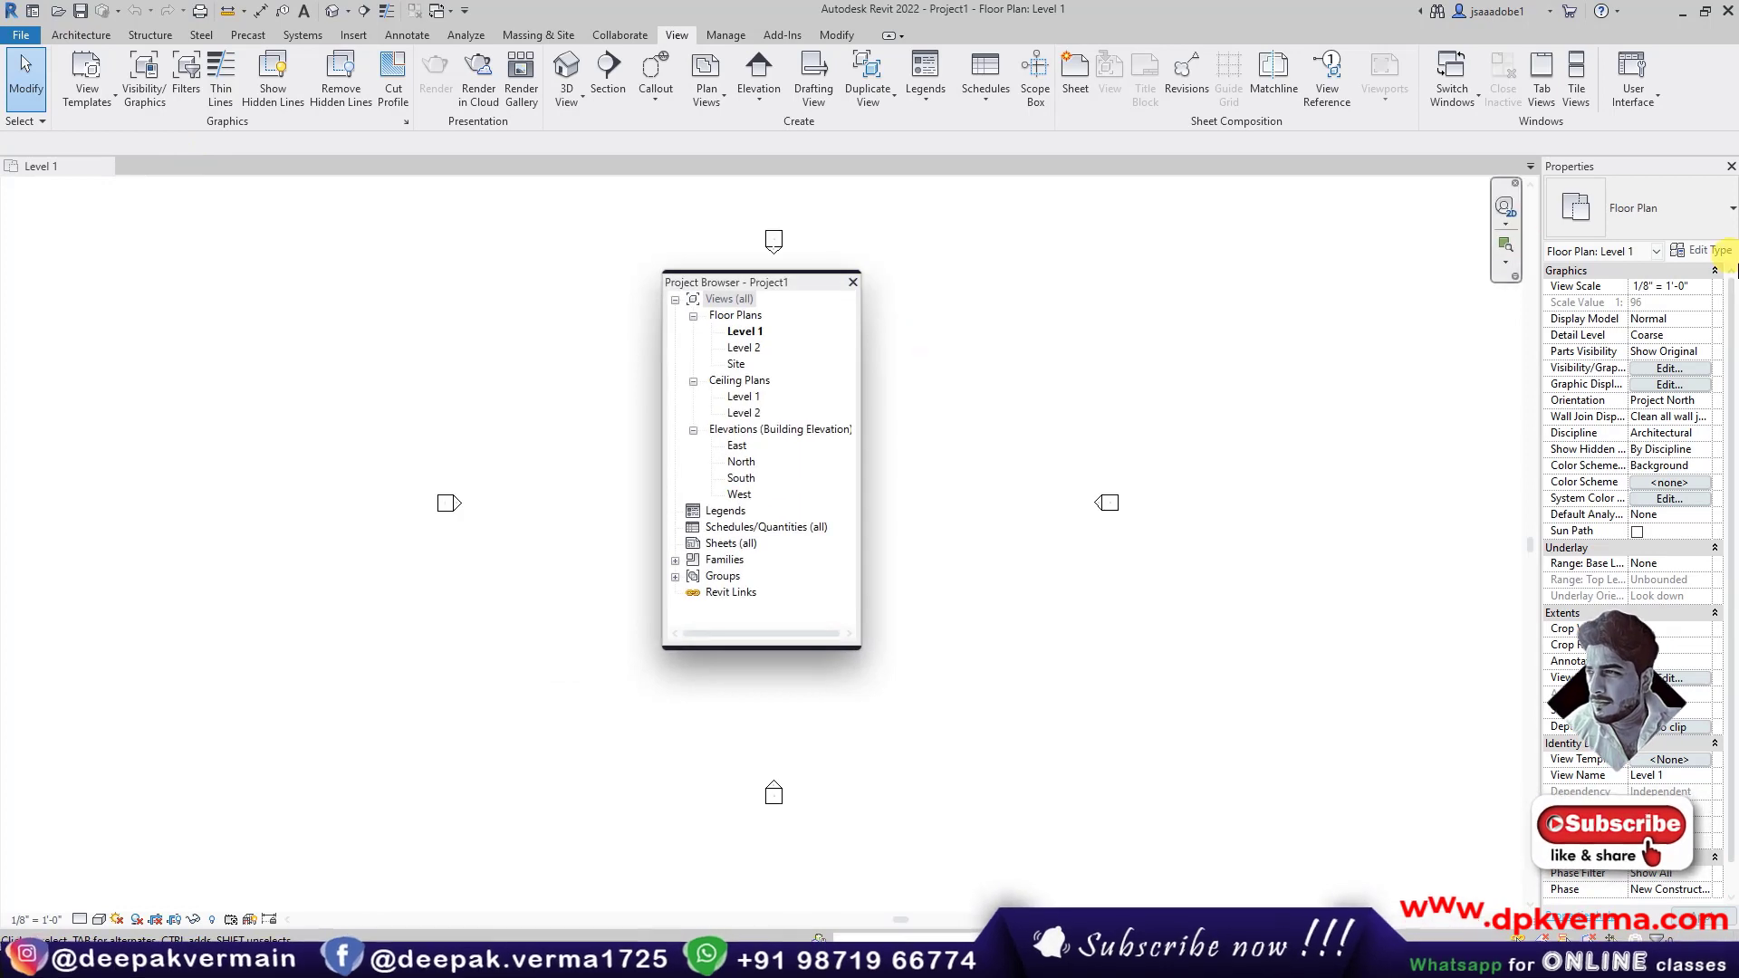
{"action": "mouse_move", "coordinate": [1639, 165]}
{"action": "left_mouse_down"}
{"action": "mouse_move", "coordinate": [201, 321]}
{"action": "mouse_move", "coordinate": [118, 234]}
{"action": "left_mouse_up"}
{"action": "left_click_drag", "start_coordinate": [722, 283], "coordinate": [1511, 272]}
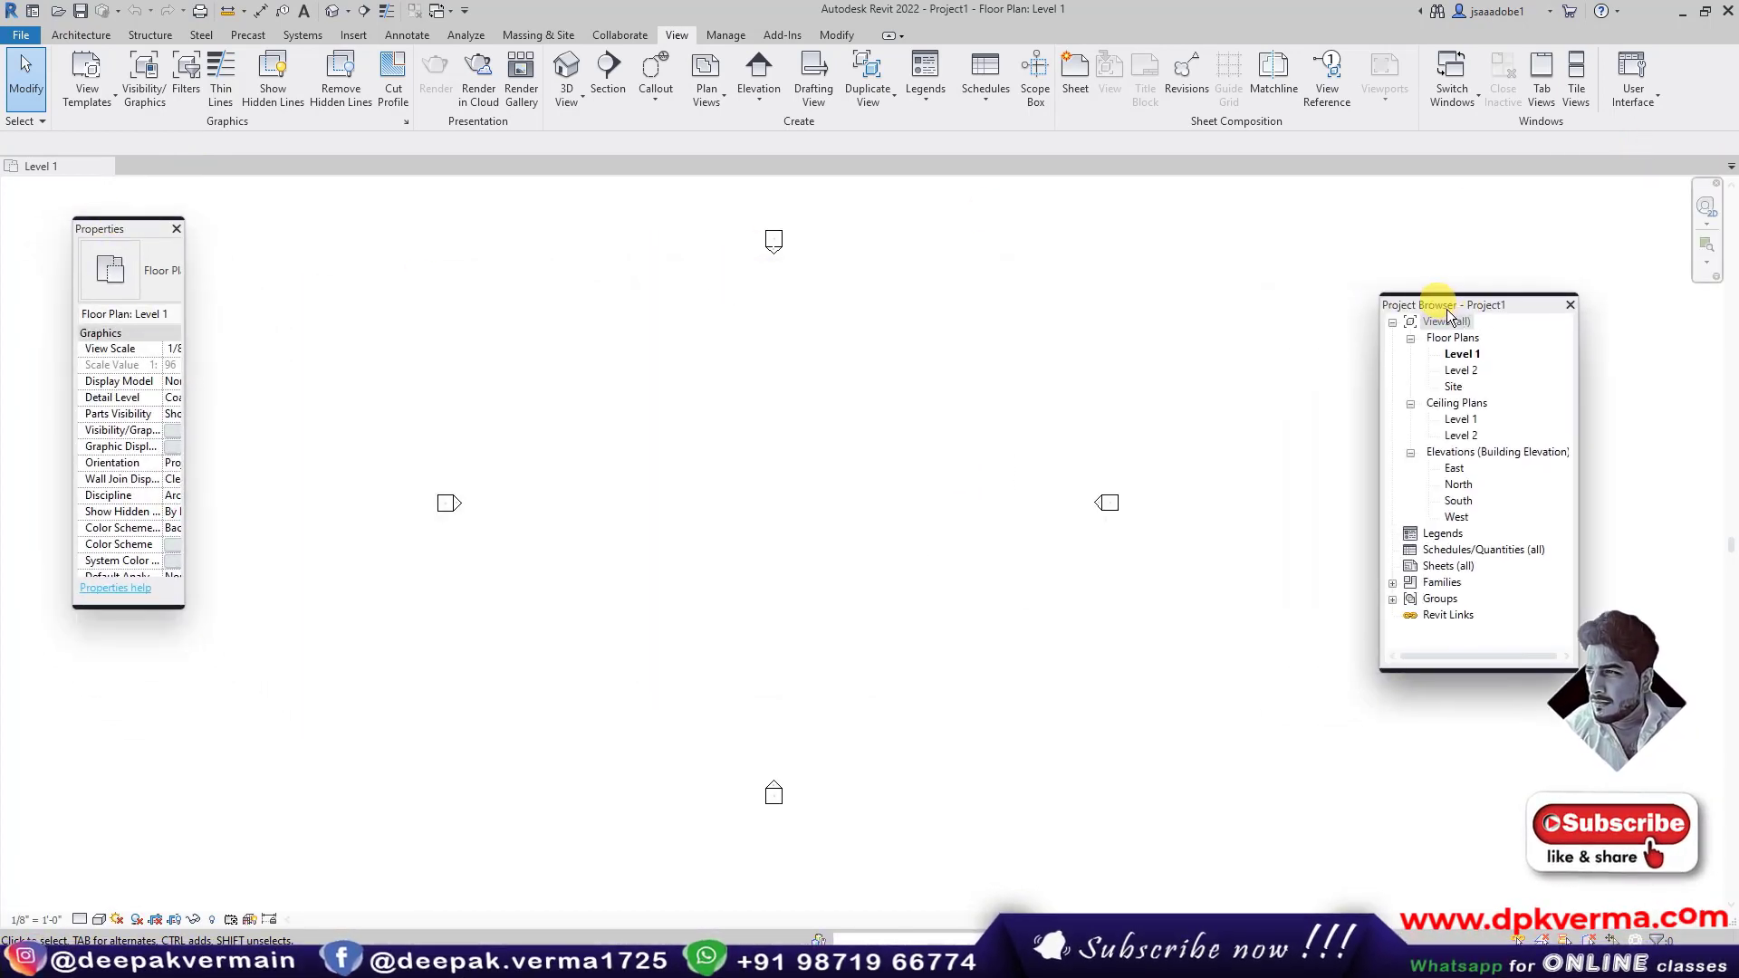
{"action": "left_click_drag", "start_coordinate": [127, 237], "coordinate": [4, 249]}
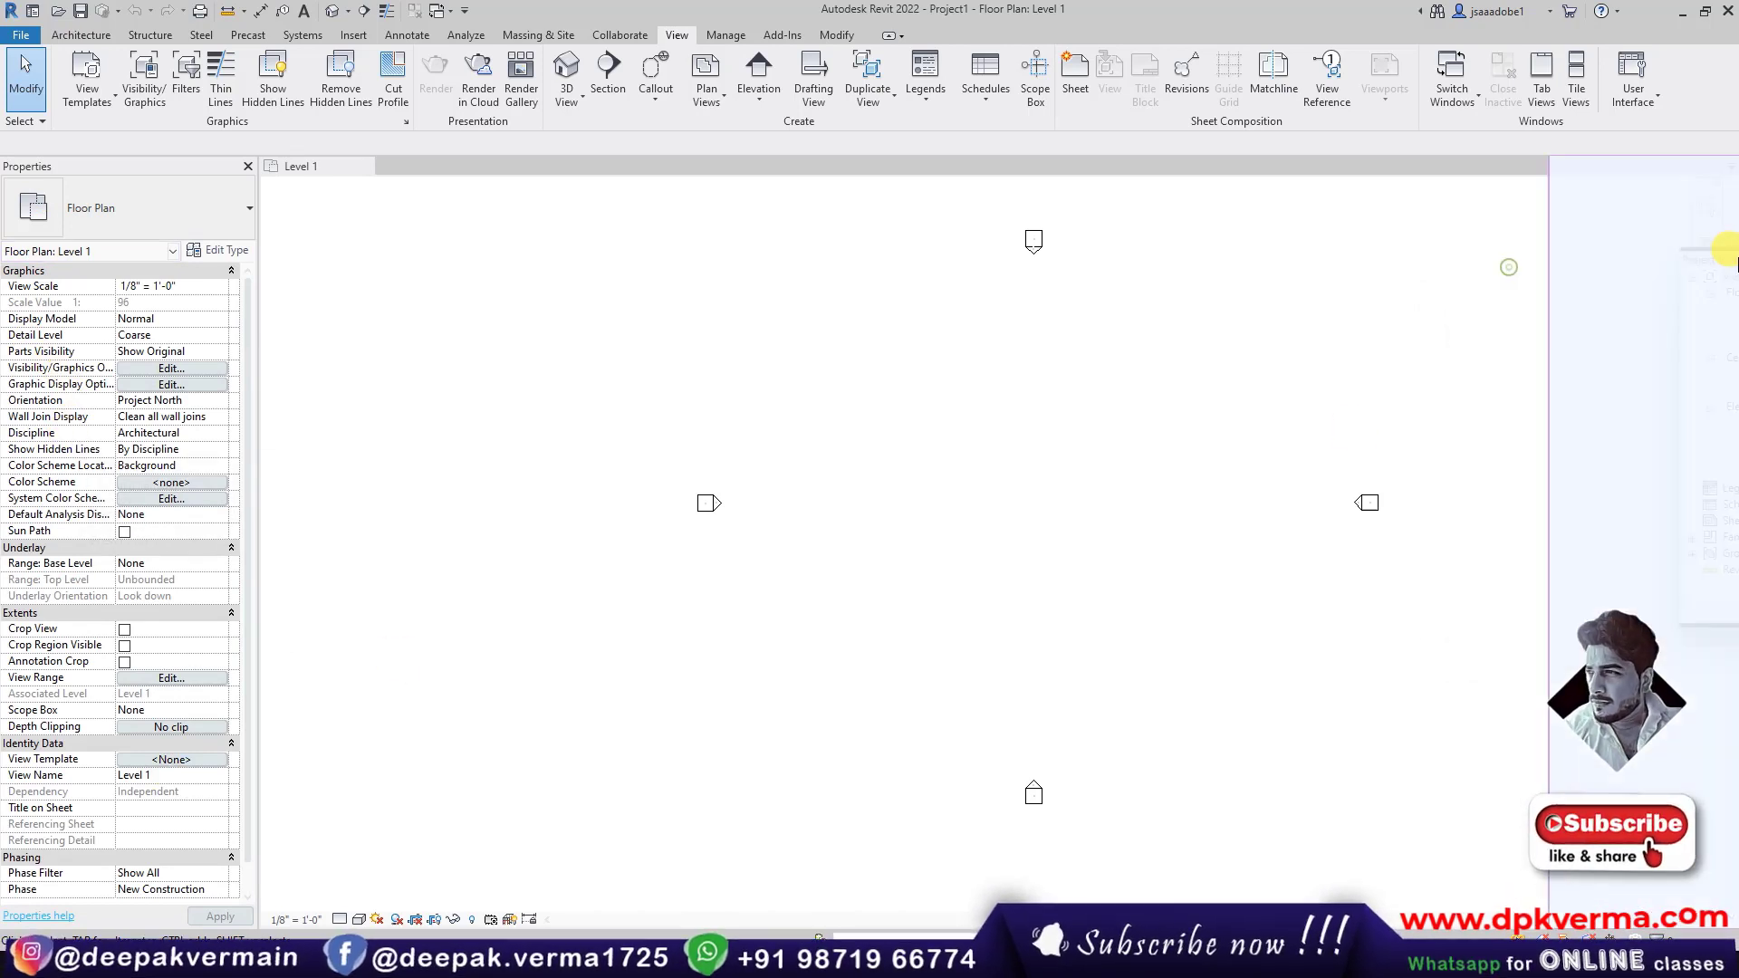
{"action": "left_click_drag", "start_coordinate": [1509, 272], "coordinate": [1711, 228]}
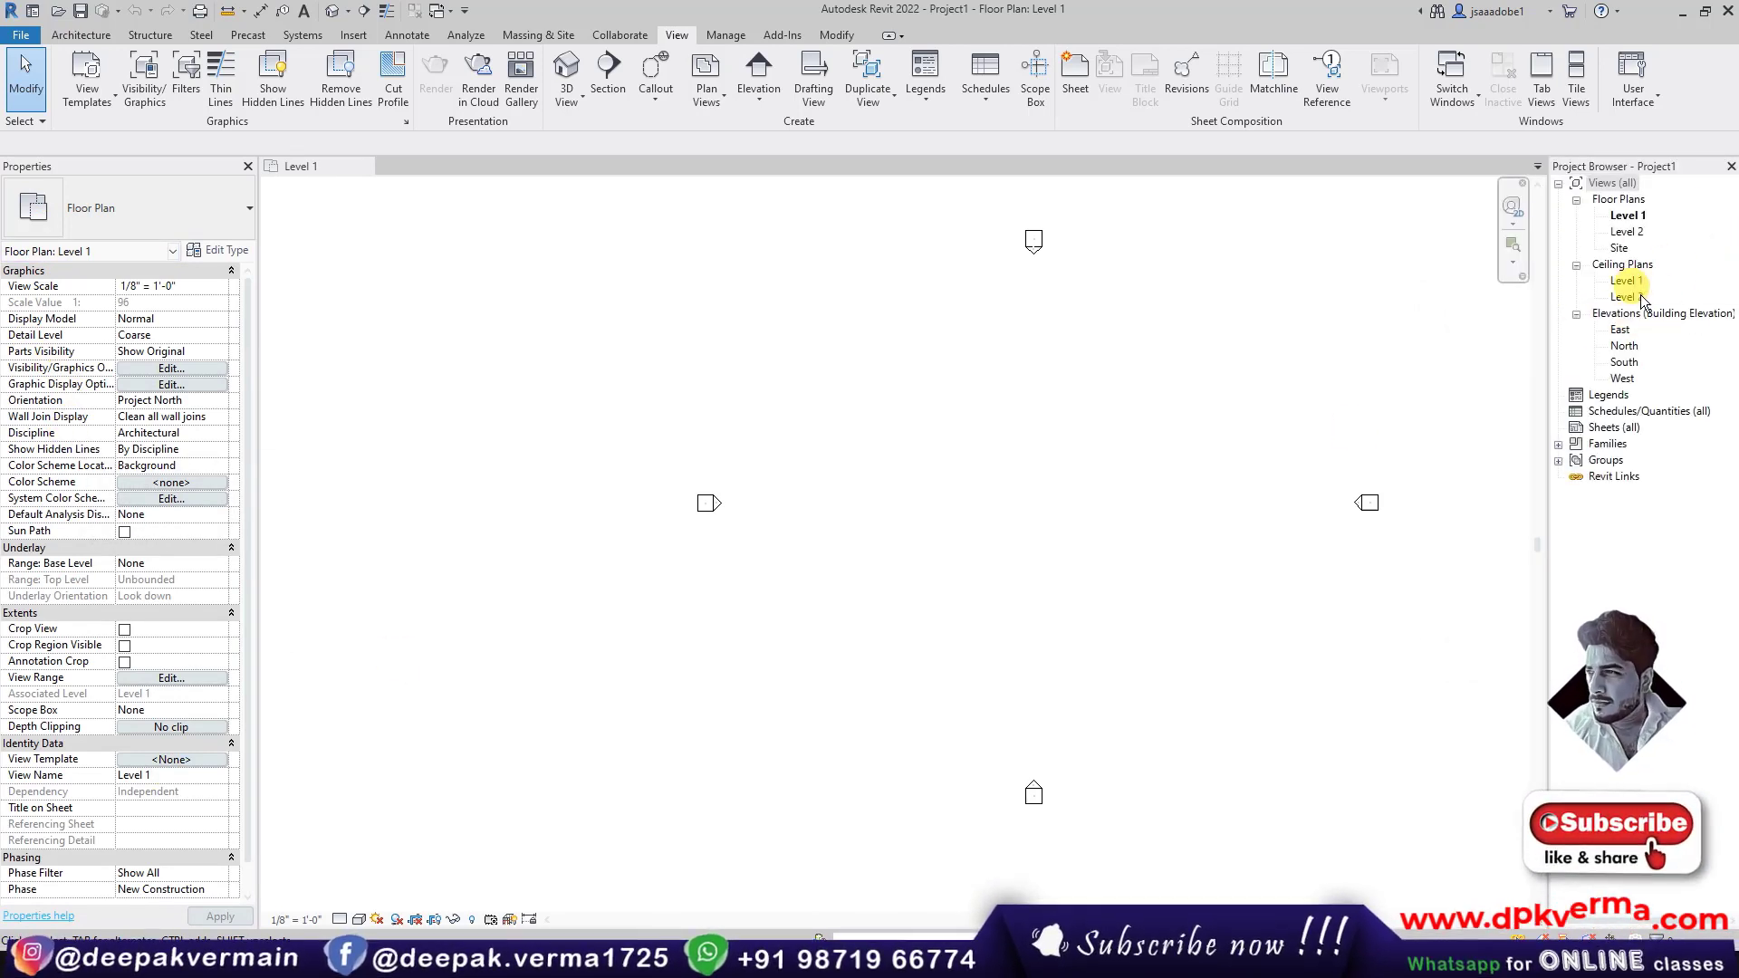
{"action": "middle_click", "coordinate": [635, 437]}
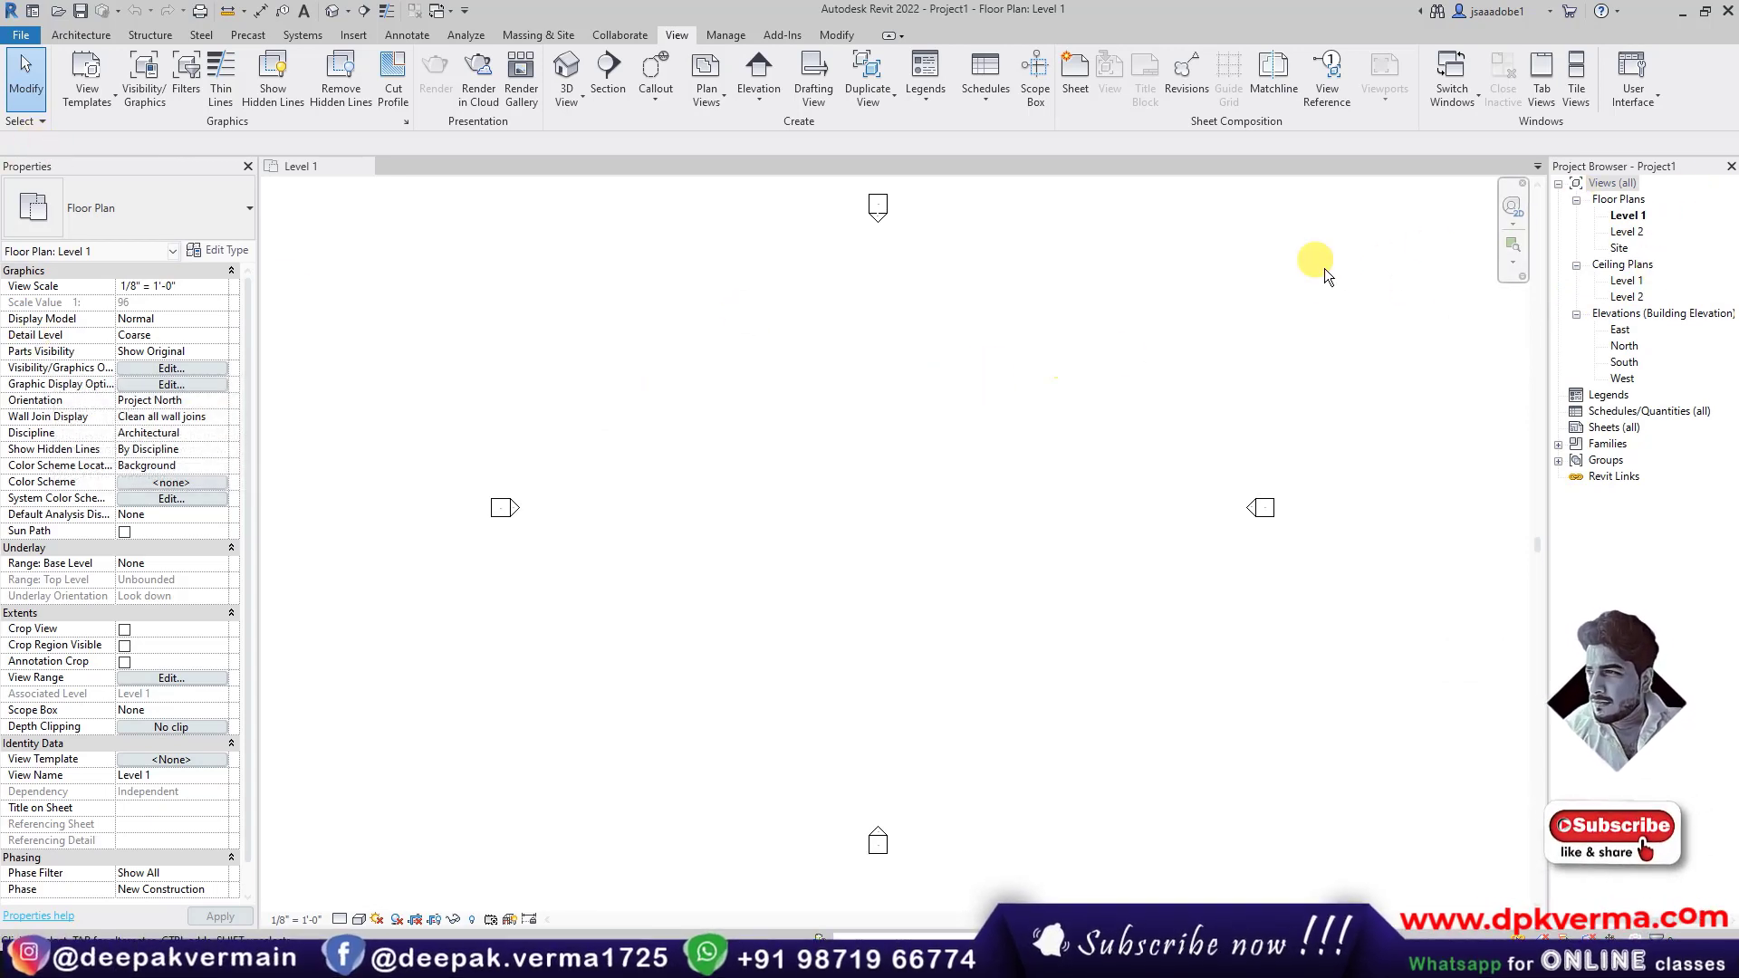
Close the Project Browser, reopen it from the canvas Browsers menu, and widen it on the right.
{"action": "left_click", "coordinate": [1732, 167]}
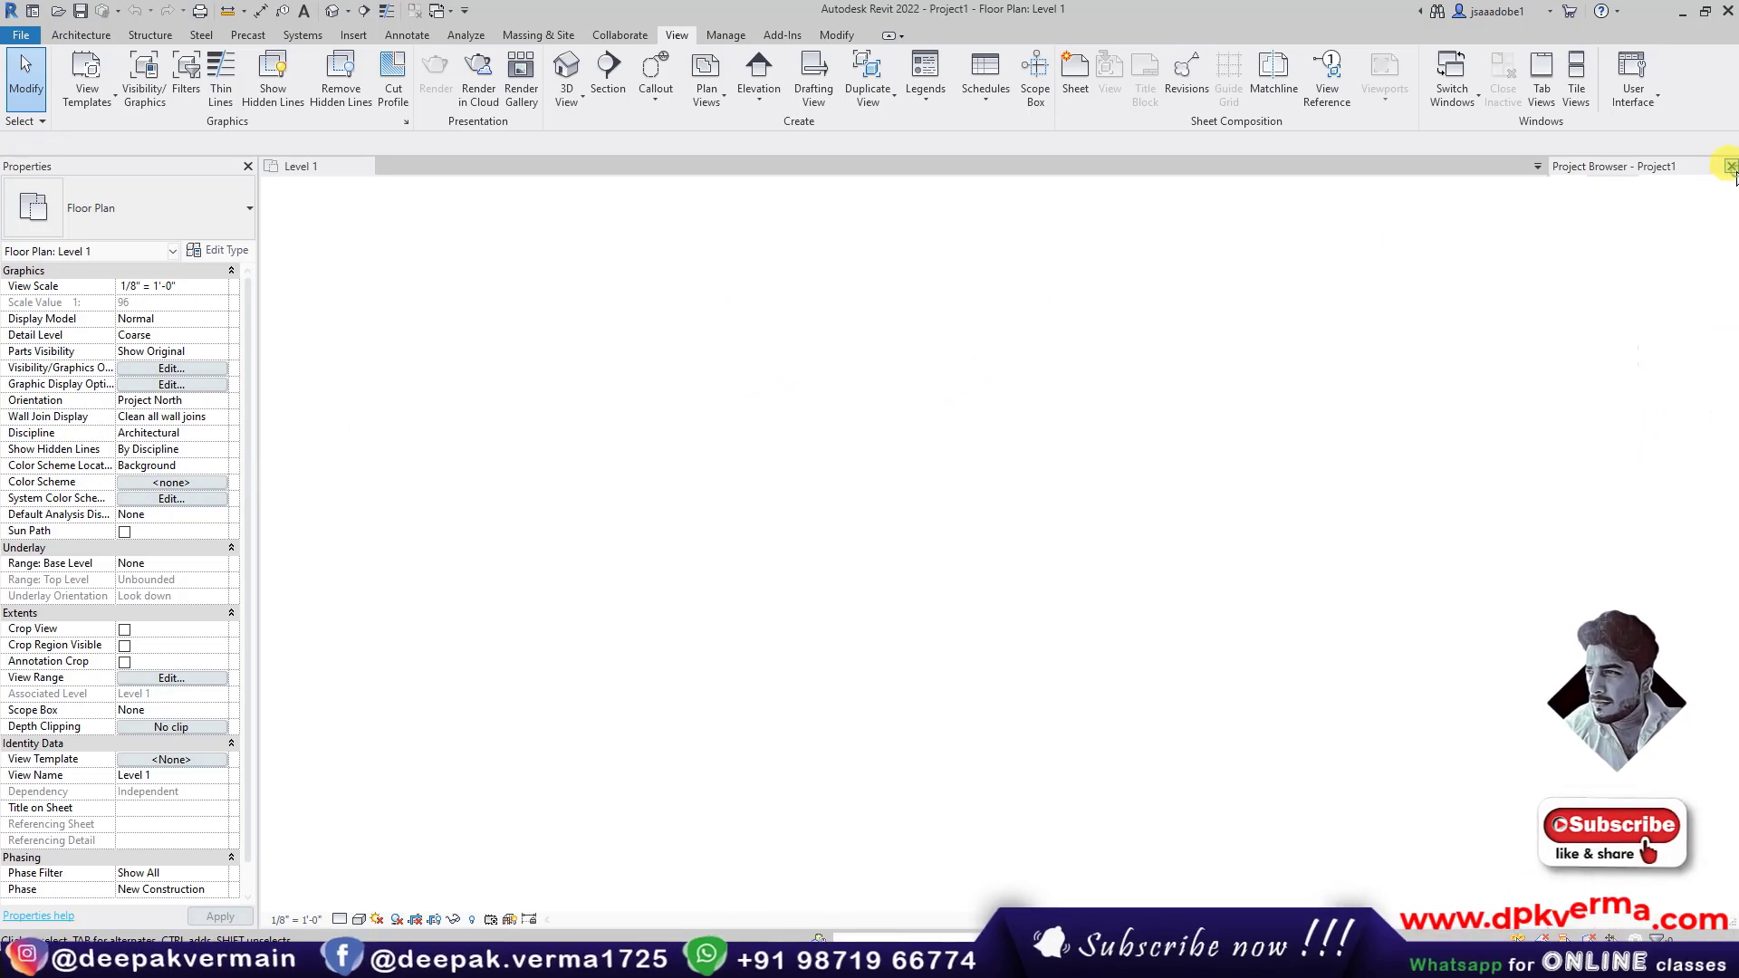
{"action": "right_click", "coordinate": [810, 298]}
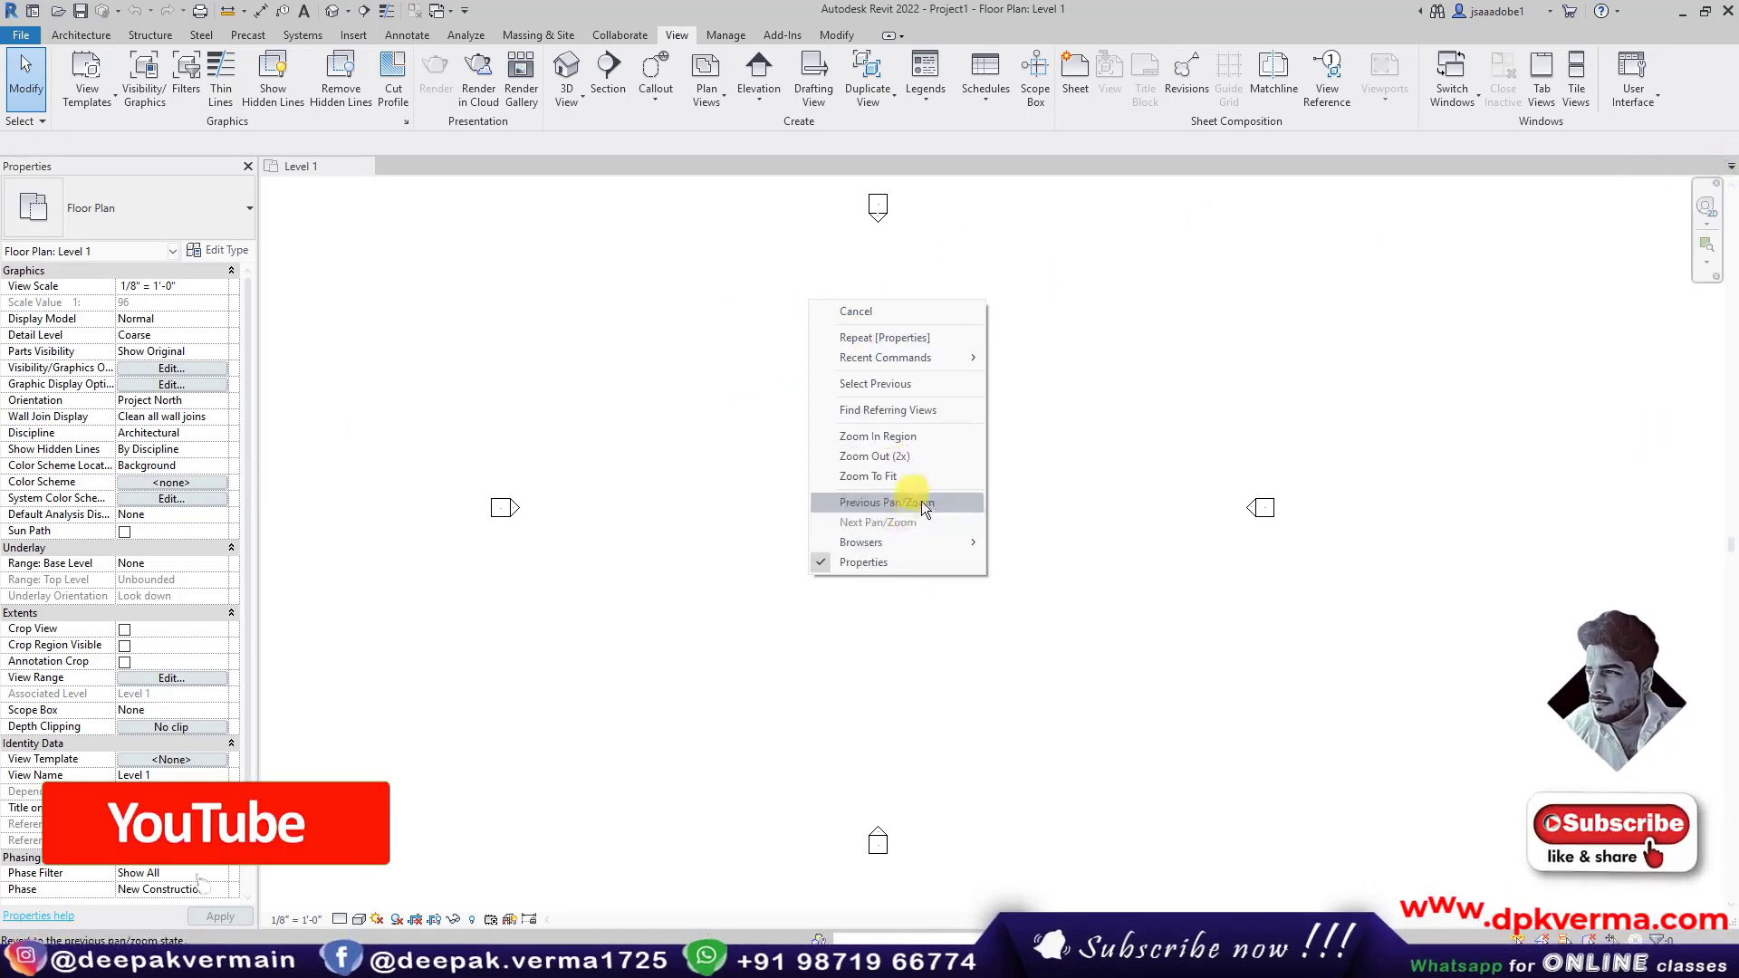
{"action": "mouse_move", "coordinate": [861, 541]}
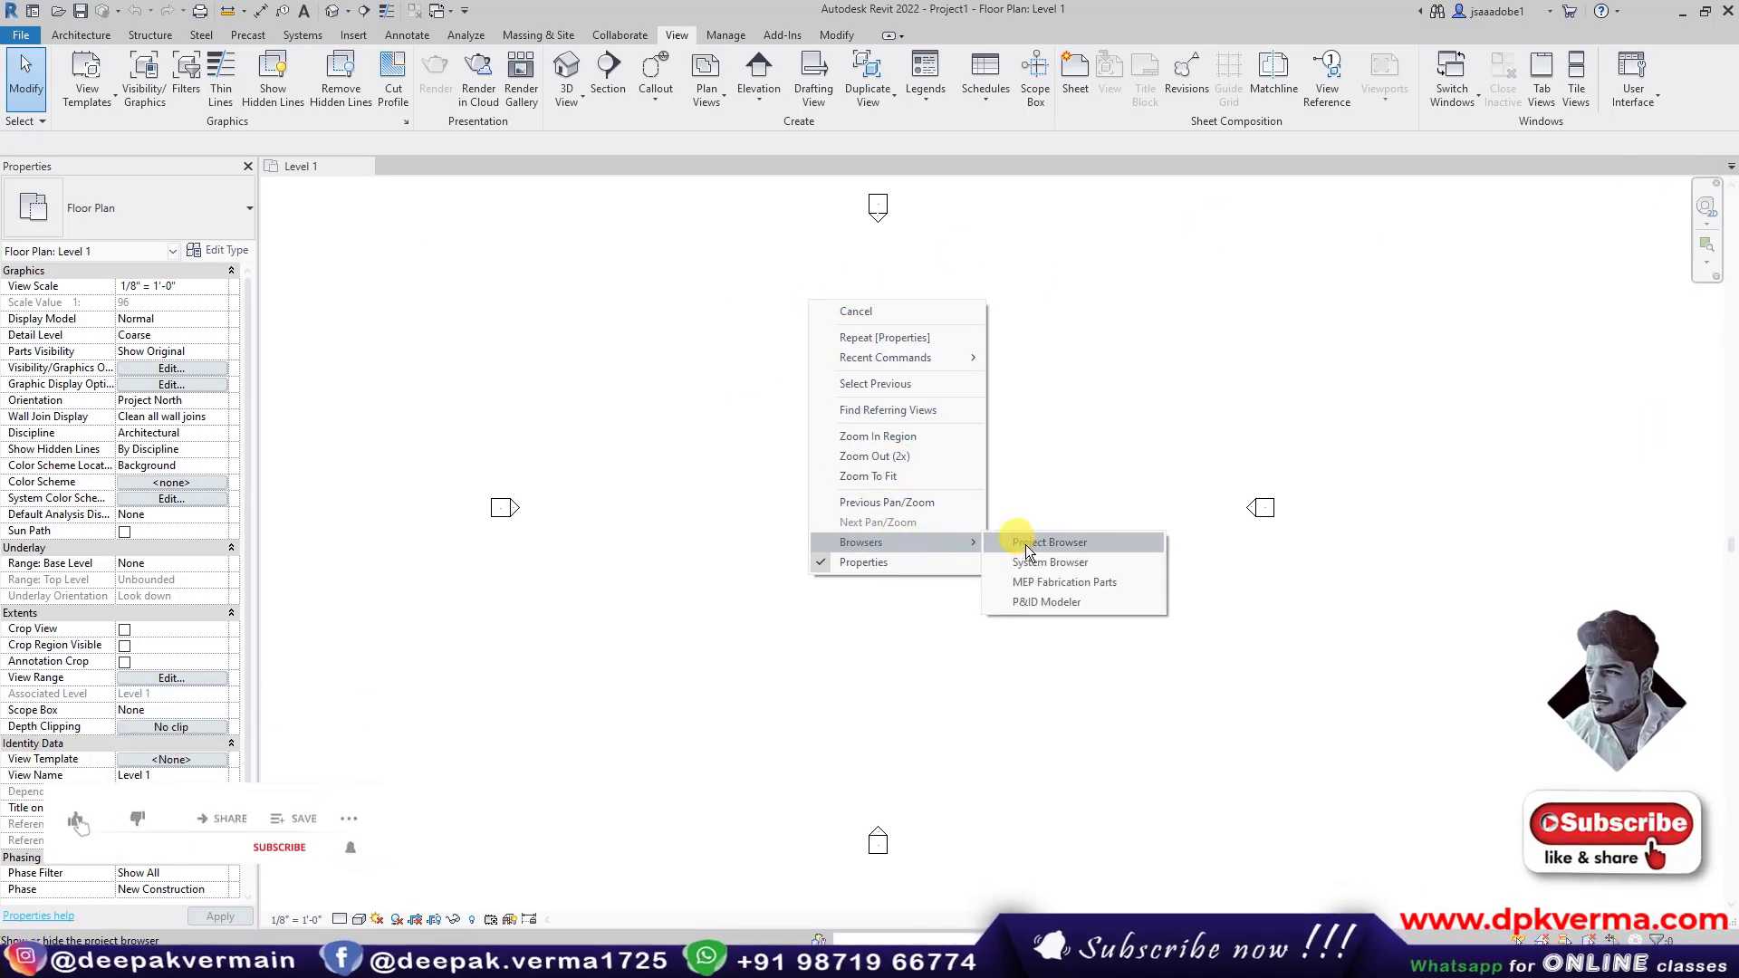
{"action": "left_click", "coordinate": [1029, 544]}
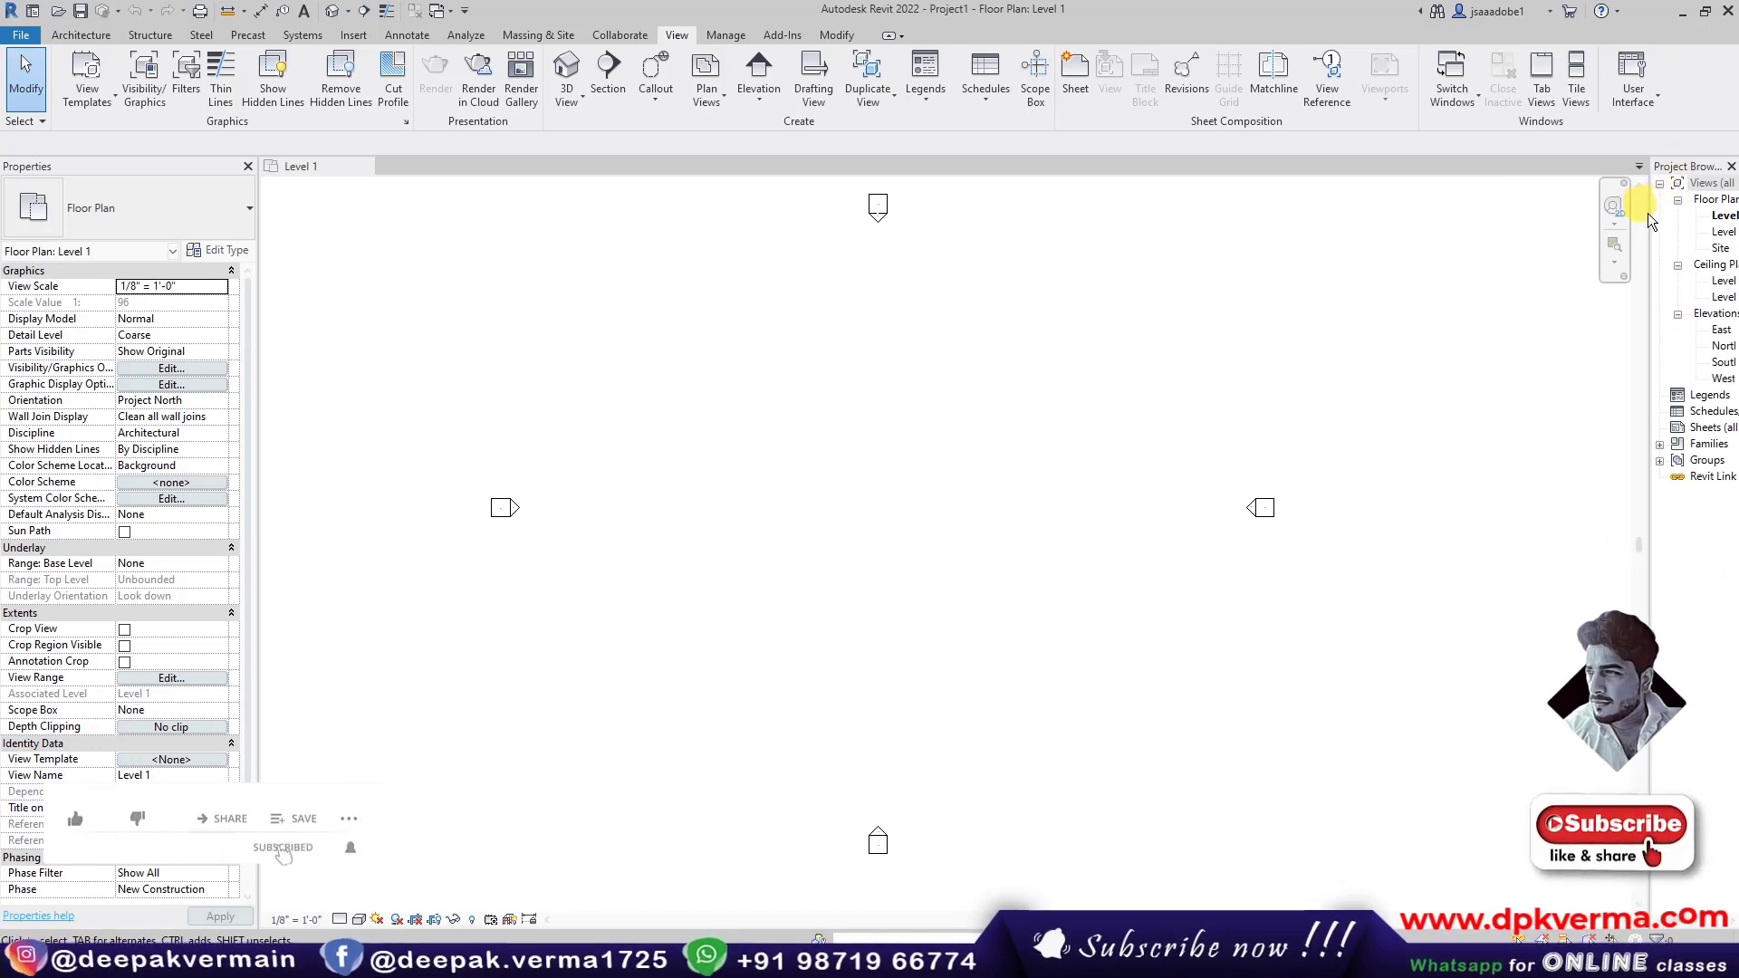
{"action": "left_click_drag", "start_coordinate": [1649, 214], "coordinate": [1509, 216]}
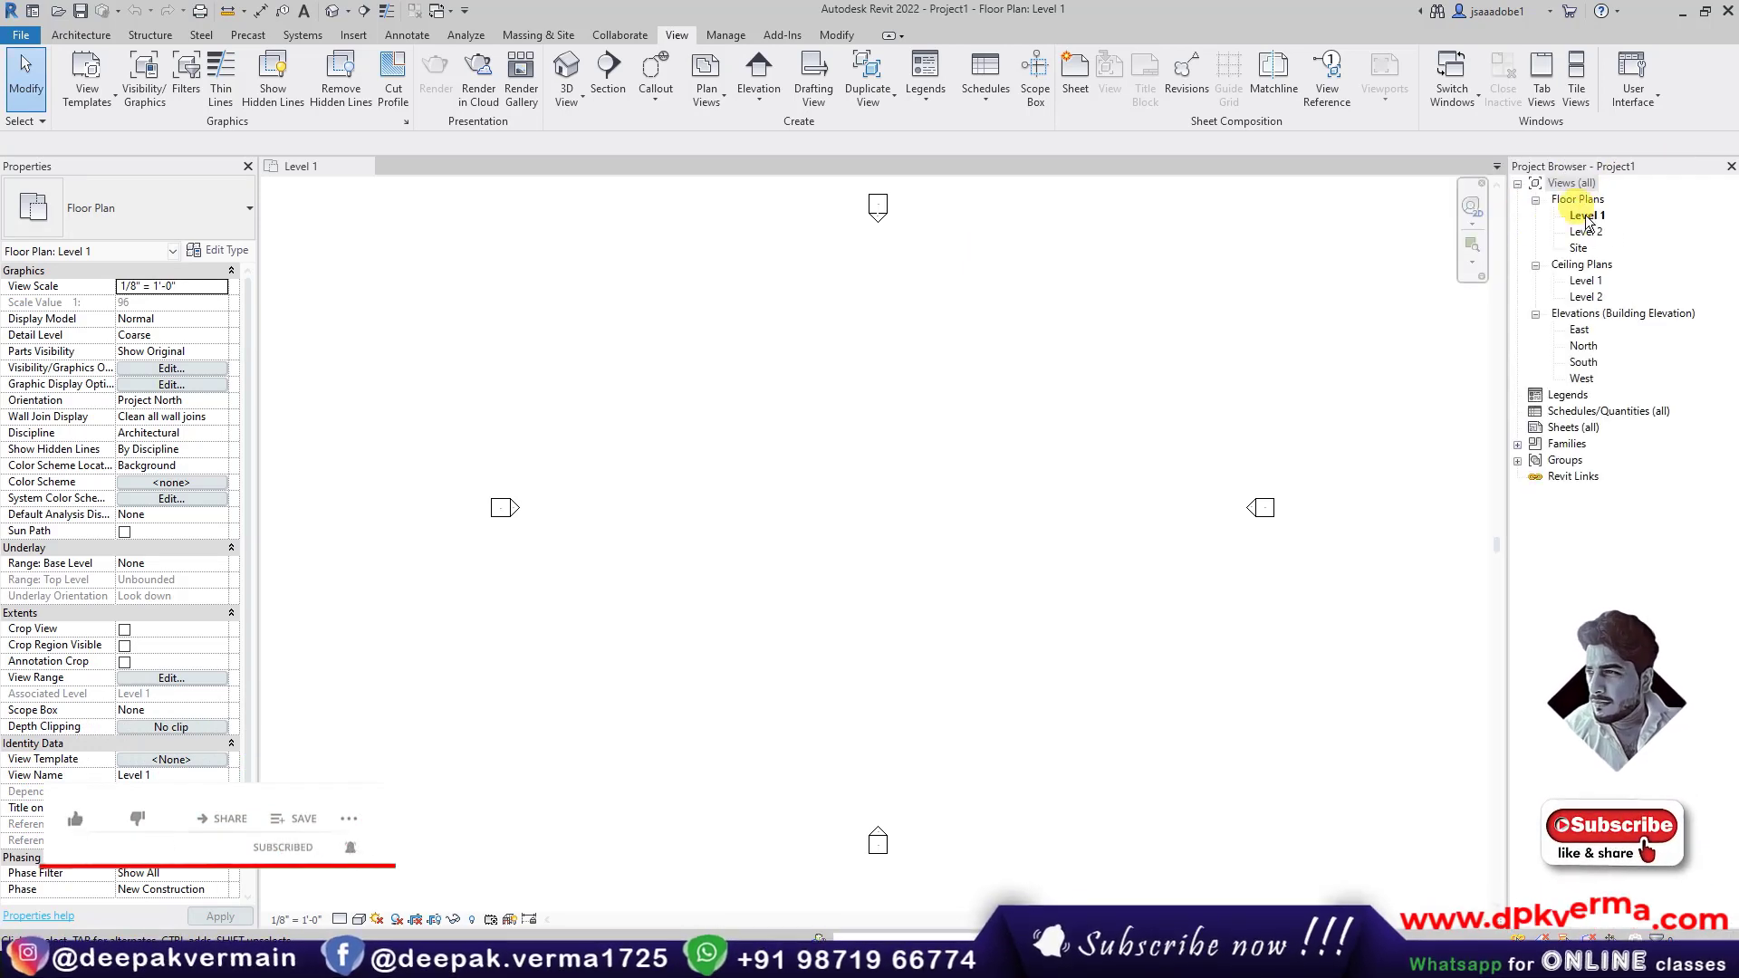